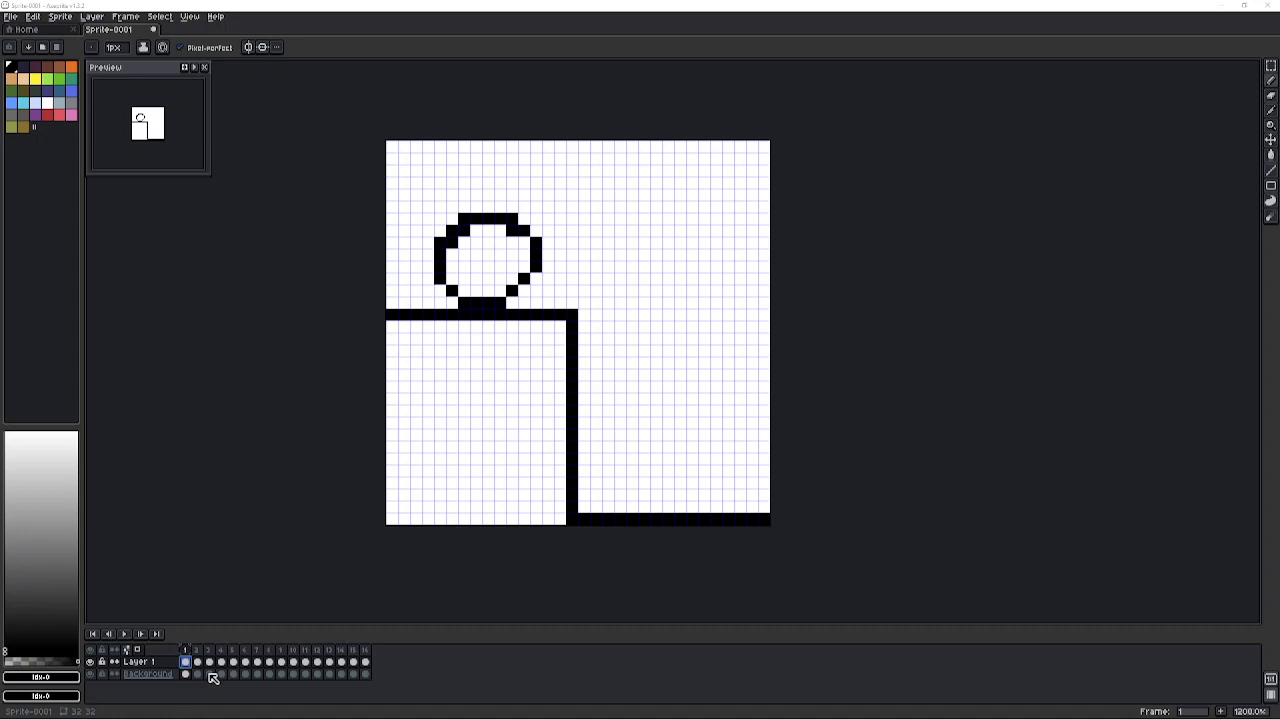
Play back the bouncing ball animation while trying another place for the floating preview window.
{"action": "key", "text": "Return"}
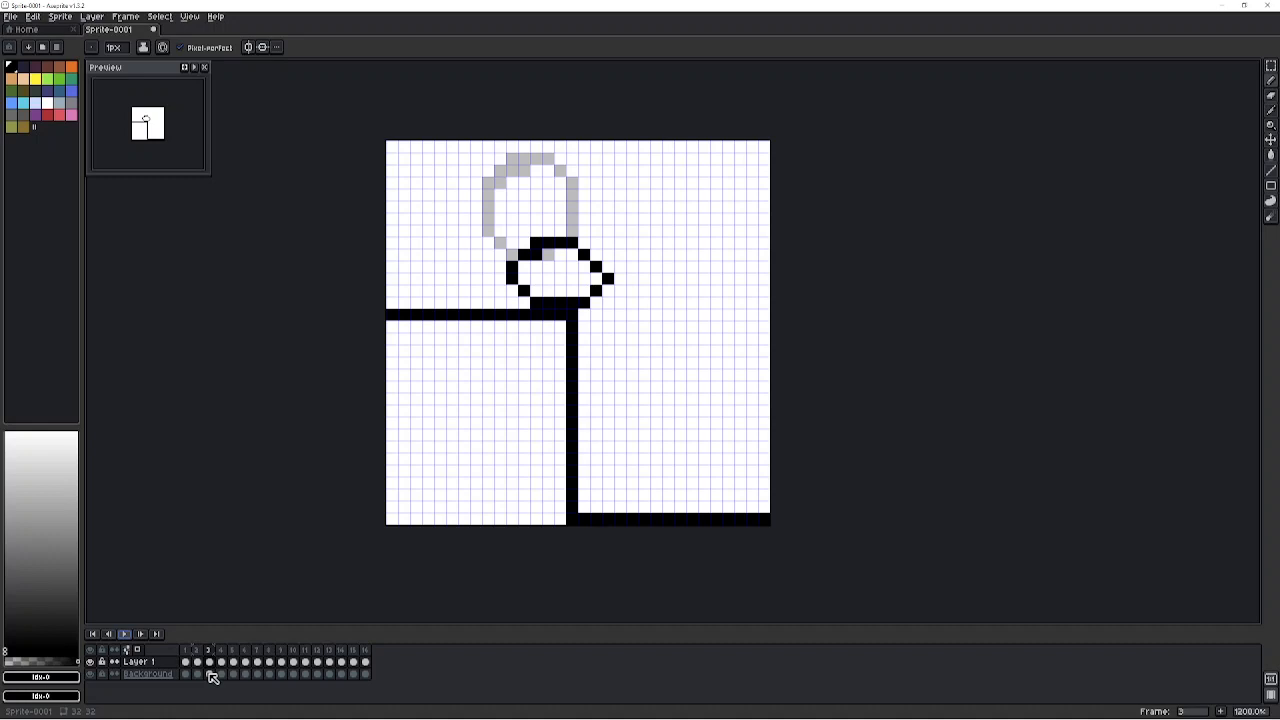
{"action": "left_click_drag", "start_coordinate": [147, 67], "coordinate": [234, 325]}
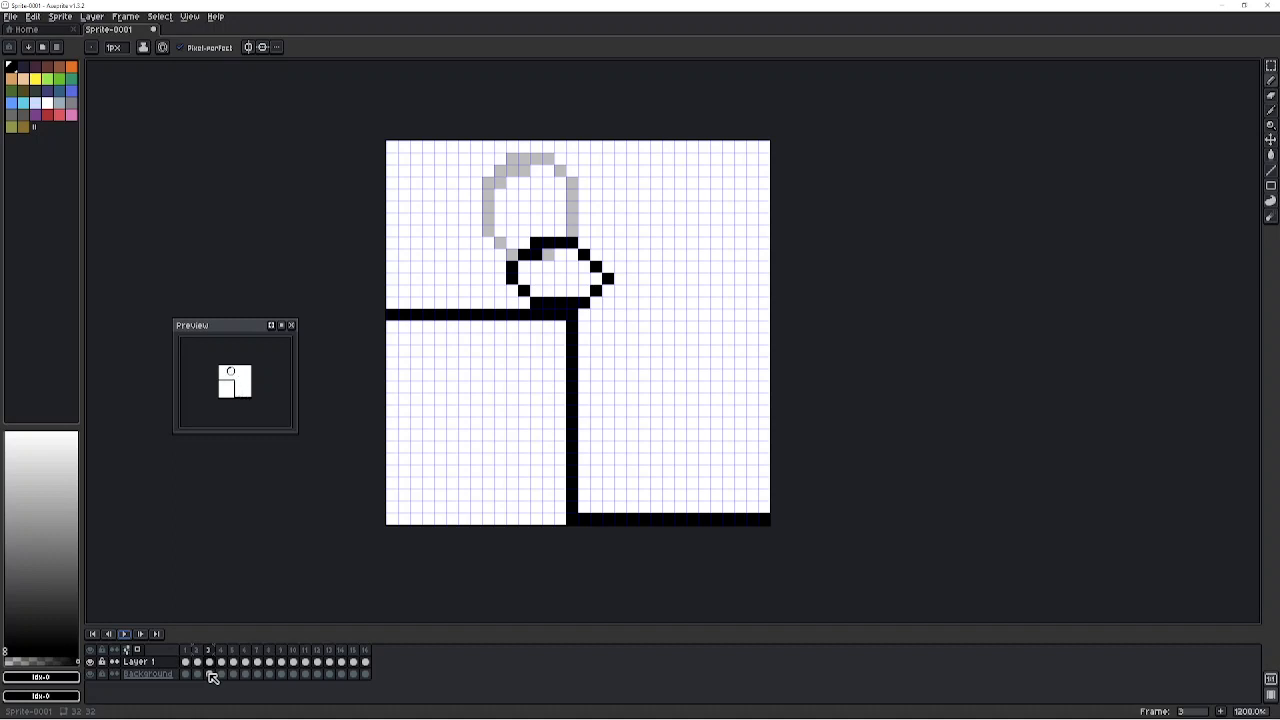
{"action": "left_click_drag", "start_coordinate": [225, 325], "coordinate": [139, 66]}
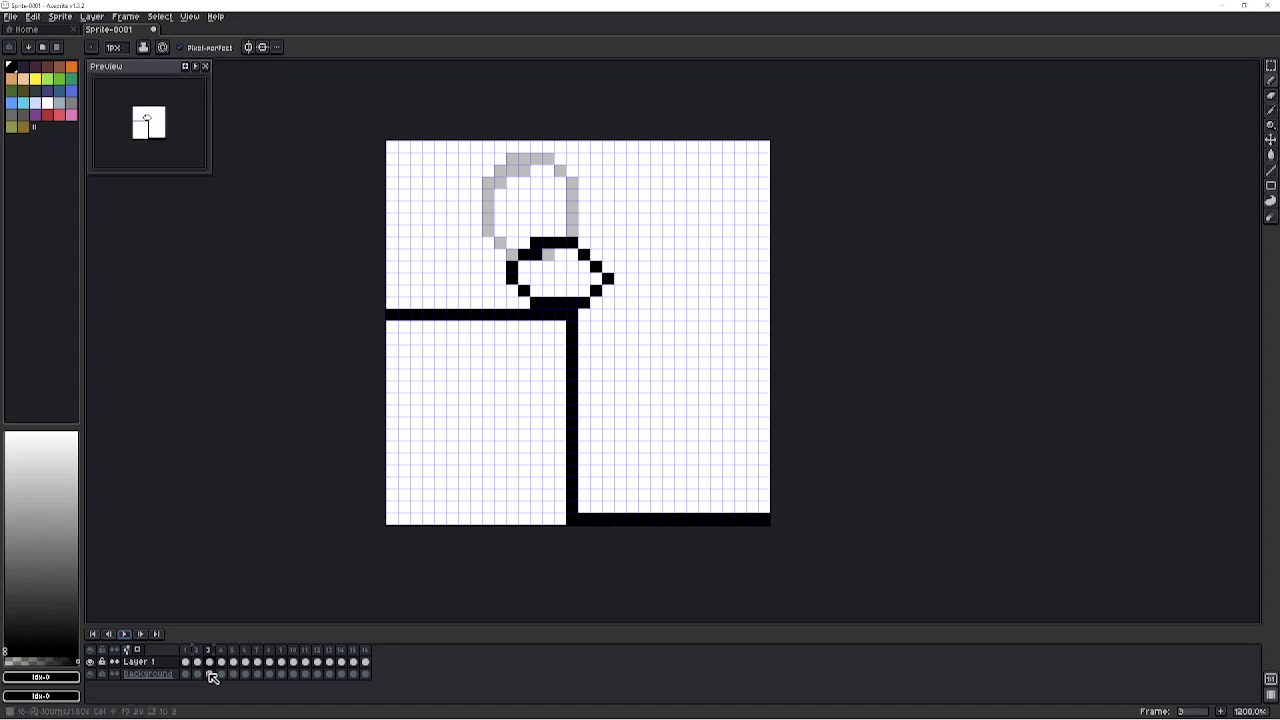
Add frame 17 after the last frame and clear the copied squashed ball from its Layer 1 cel.
{"action": "key", "text": "End"}
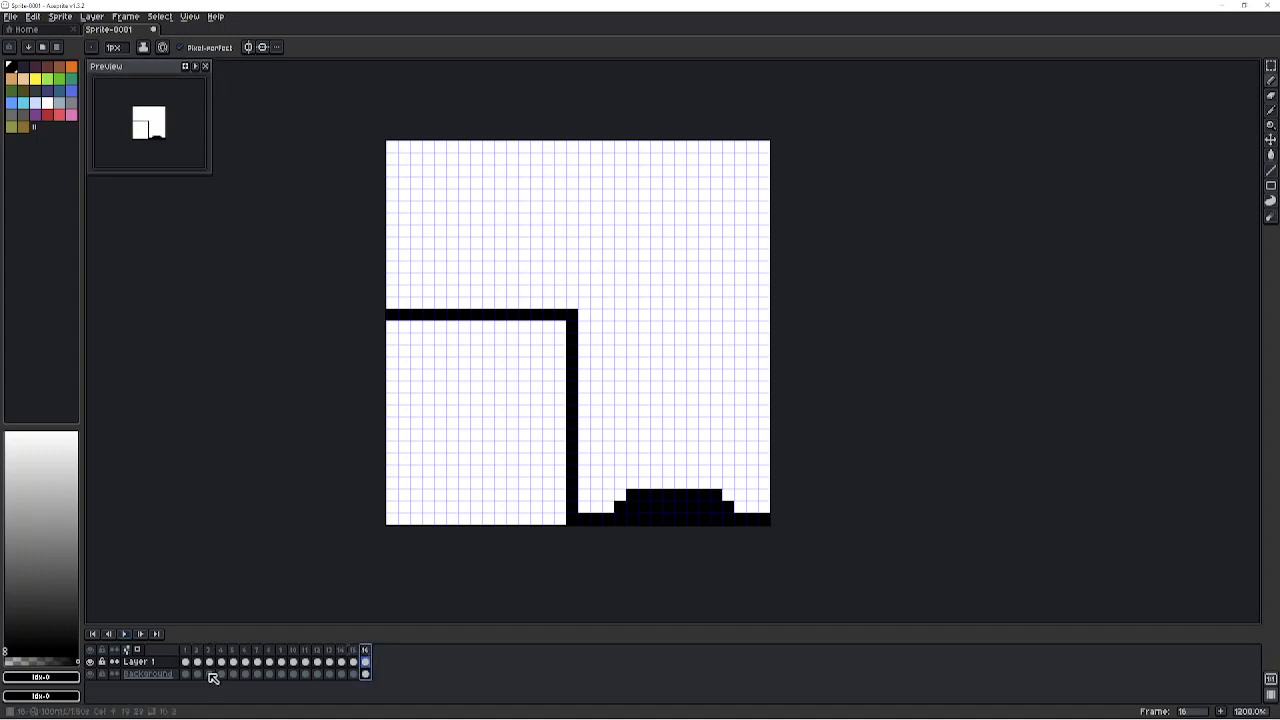
{"action": "right_click", "coordinate": [365, 650]}
{"action": "left_click", "coordinate": [400, 648]}
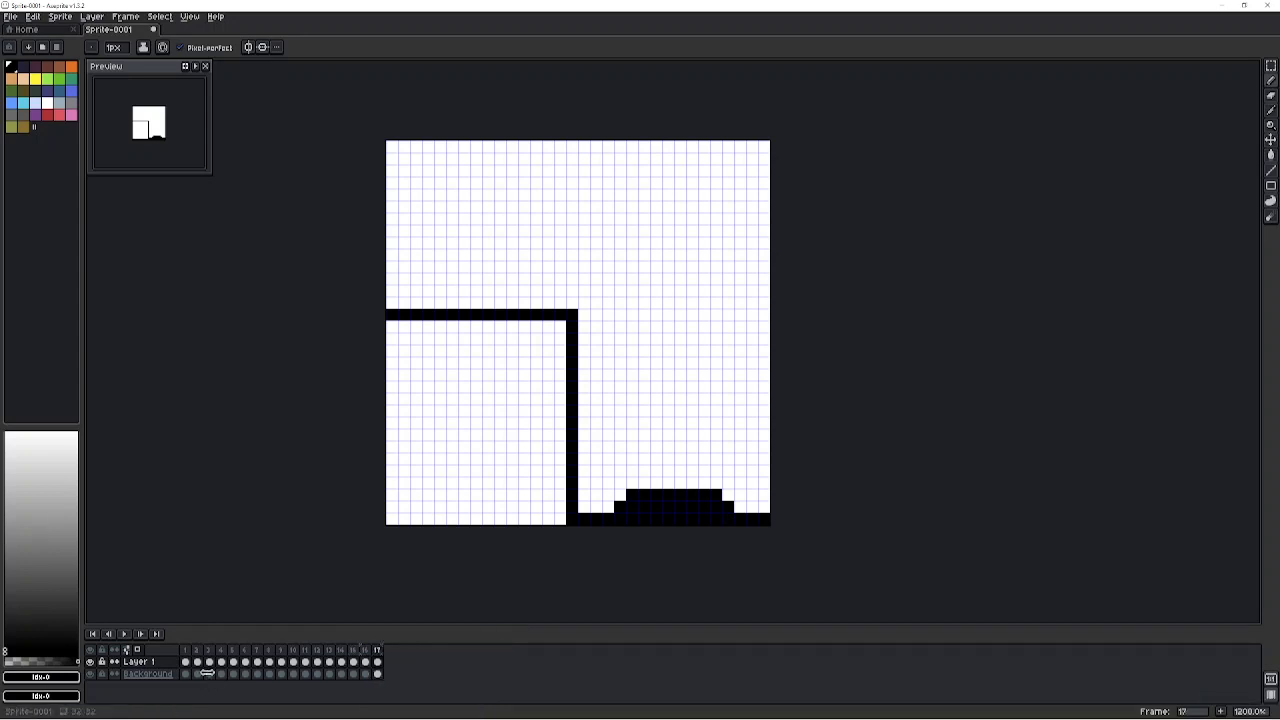
{"action": "key", "text": "Left"}
{"action": "key", "text": "Left"}
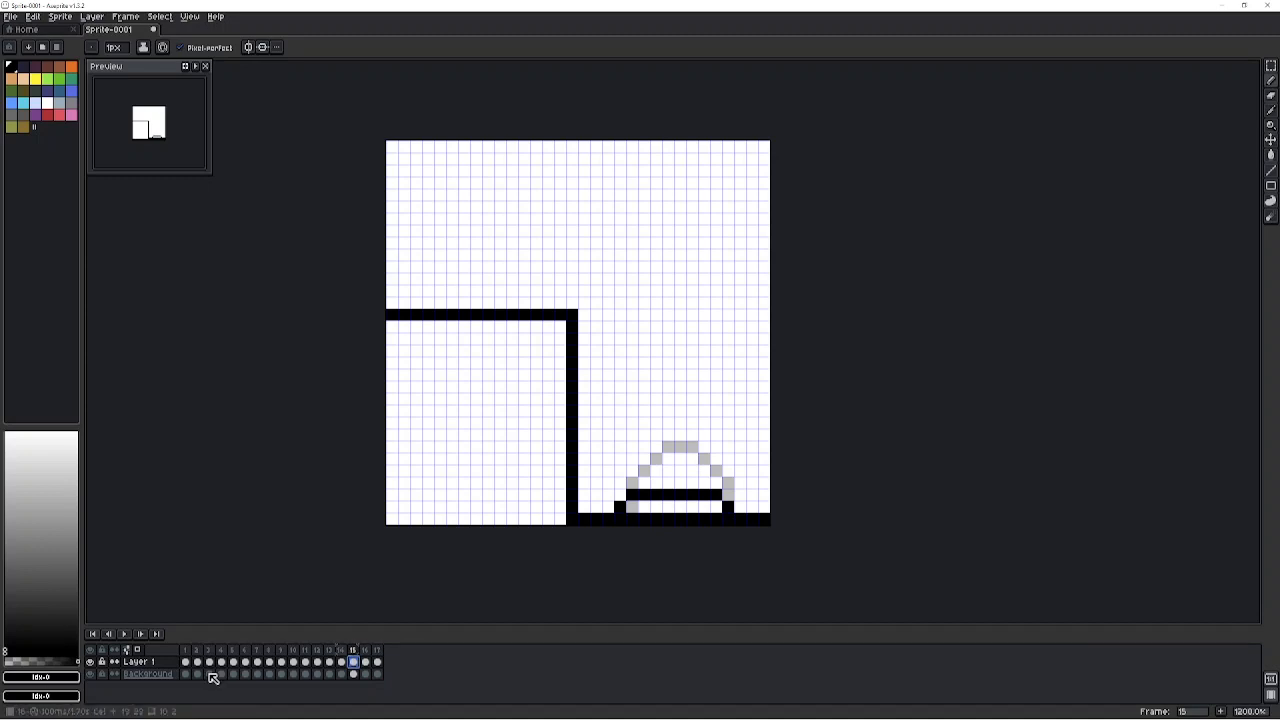
{"action": "key", "text": "Right"}
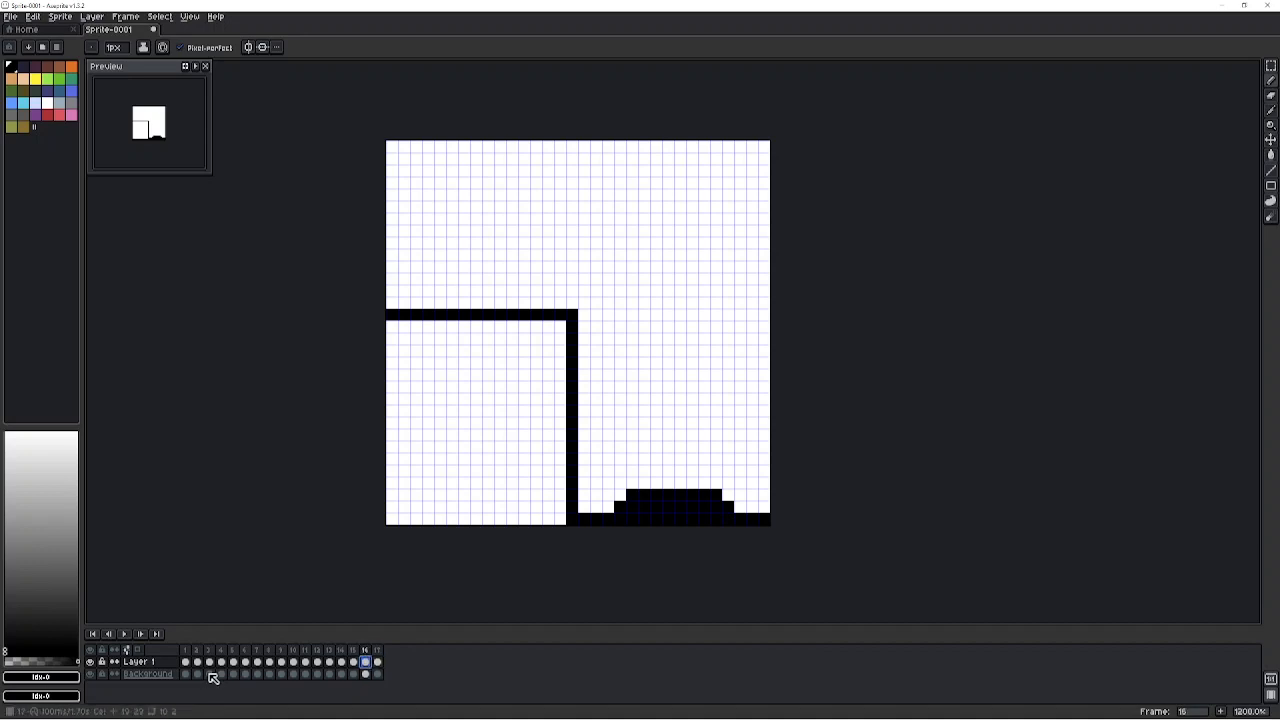
{"action": "key", "text": "alt+n"}
{"action": "key", "text": "Delete"}
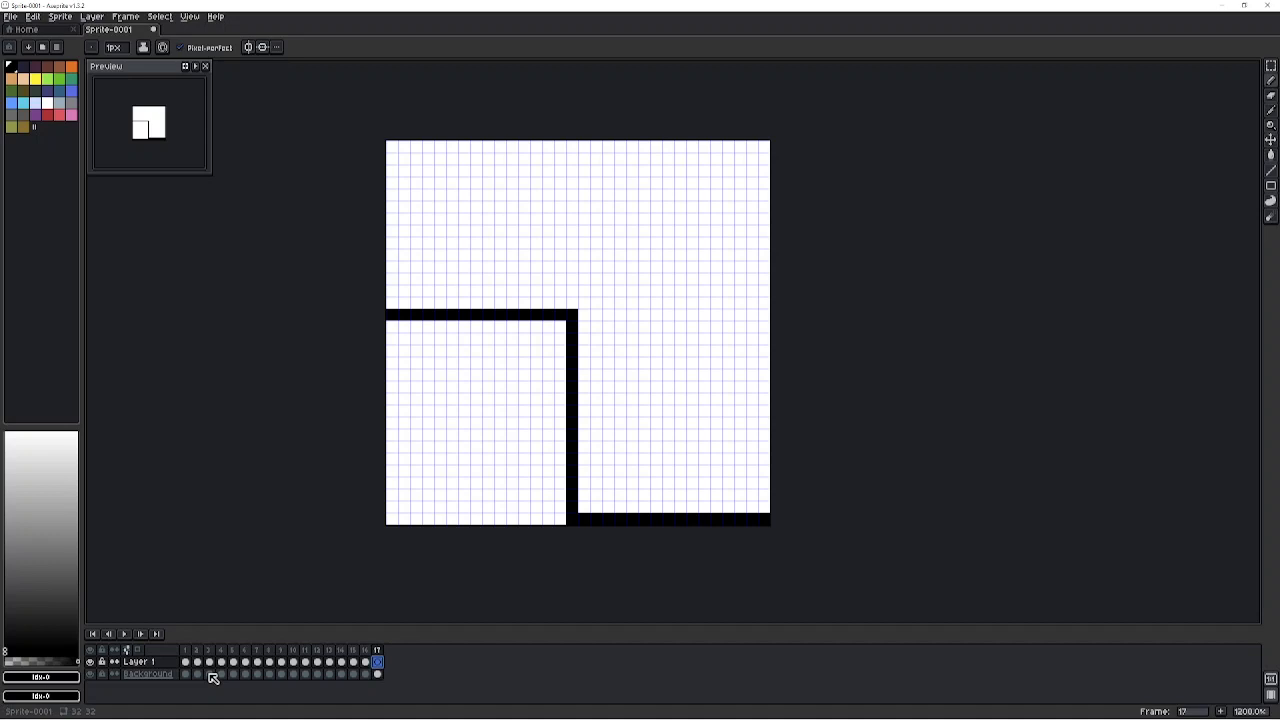
Draw a flat dome outline about 10 pixels wide and 2 pixels high on the lower floor in frame 17.
{"action": "key", "text": "Left"}
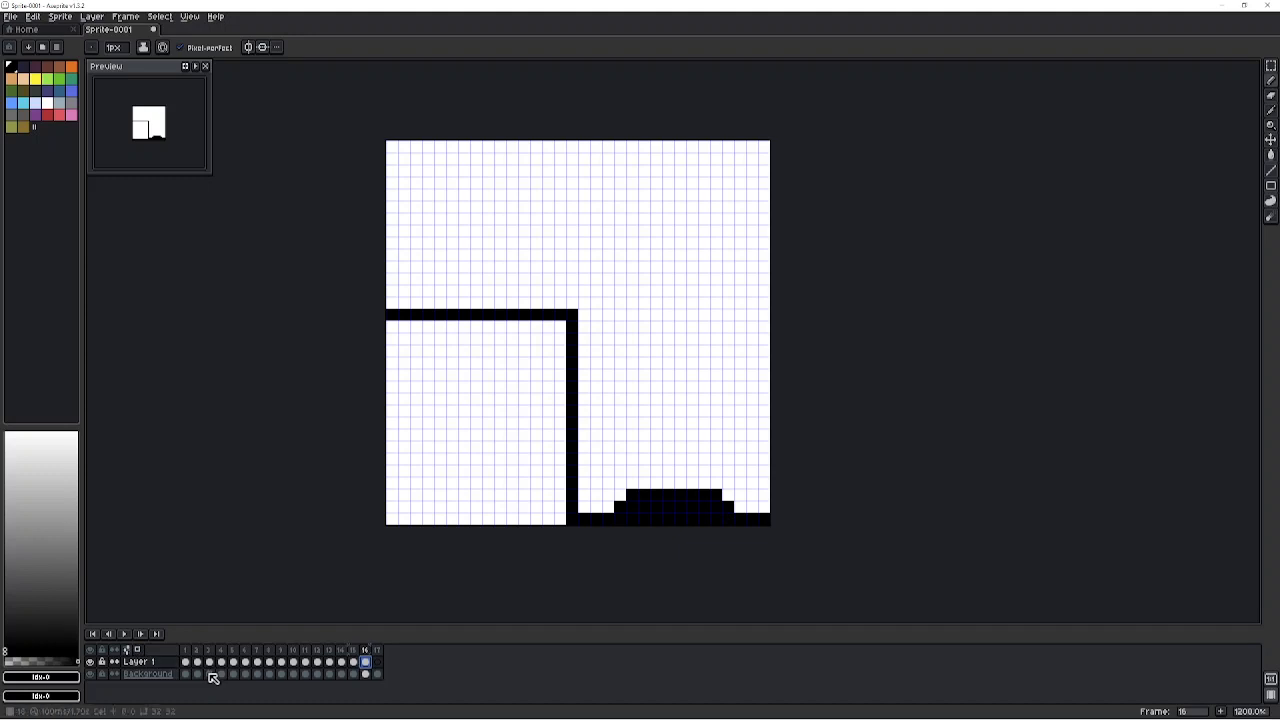
{"action": "key", "text": "Right"}
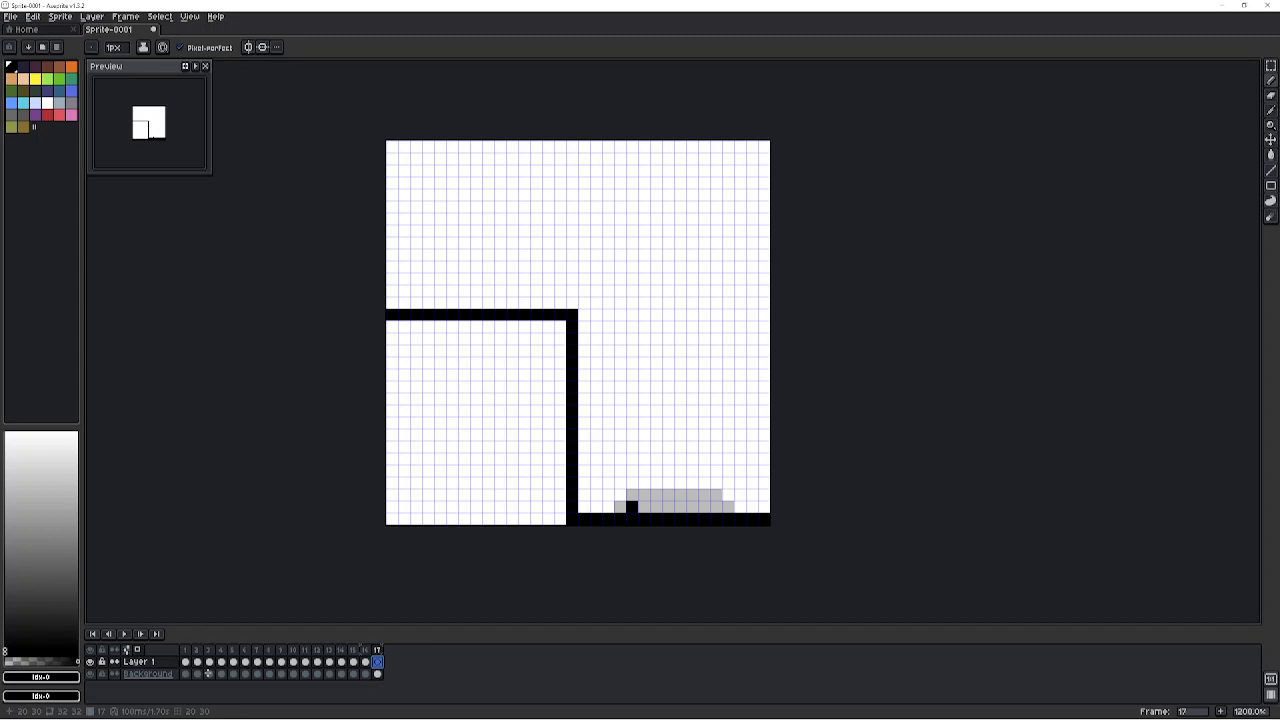
{"action": "mouse_move", "coordinate": [632, 506]}
{"action": "left_mouse_down"}
{"action": "mouse_move", "coordinate": [656, 482]}
{"action": "mouse_move", "coordinate": [692, 482]}
{"action": "mouse_move", "coordinate": [692, 494]}
{"action": "mouse_move", "coordinate": [734, 494]}
{"action": "mouse_move", "coordinate": [740, 507]}
{"action": "left_mouse_up"}
{"action": "key", "text": "ctrl+z"}
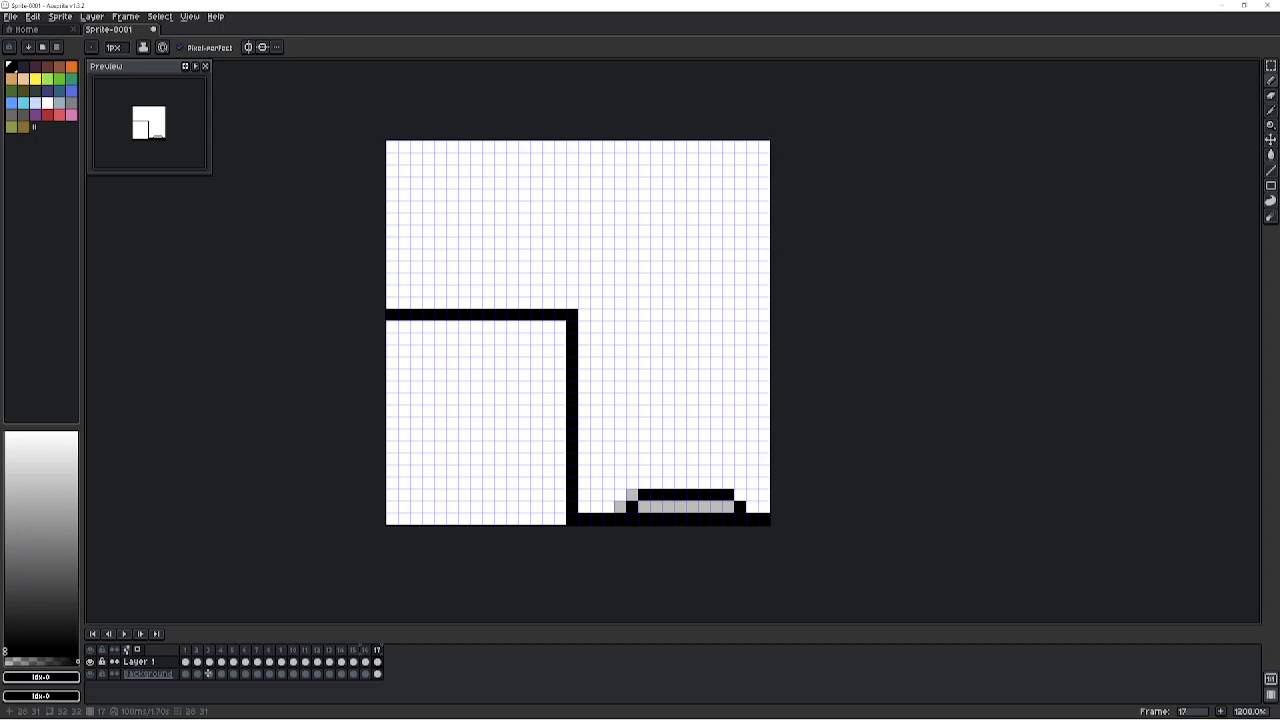
Add frame 18, clear its copied outline, and draw a dome outline about 10 pixels wide and 3 pixels high on the floor.
{"action": "left_click", "coordinate": [376, 650]}
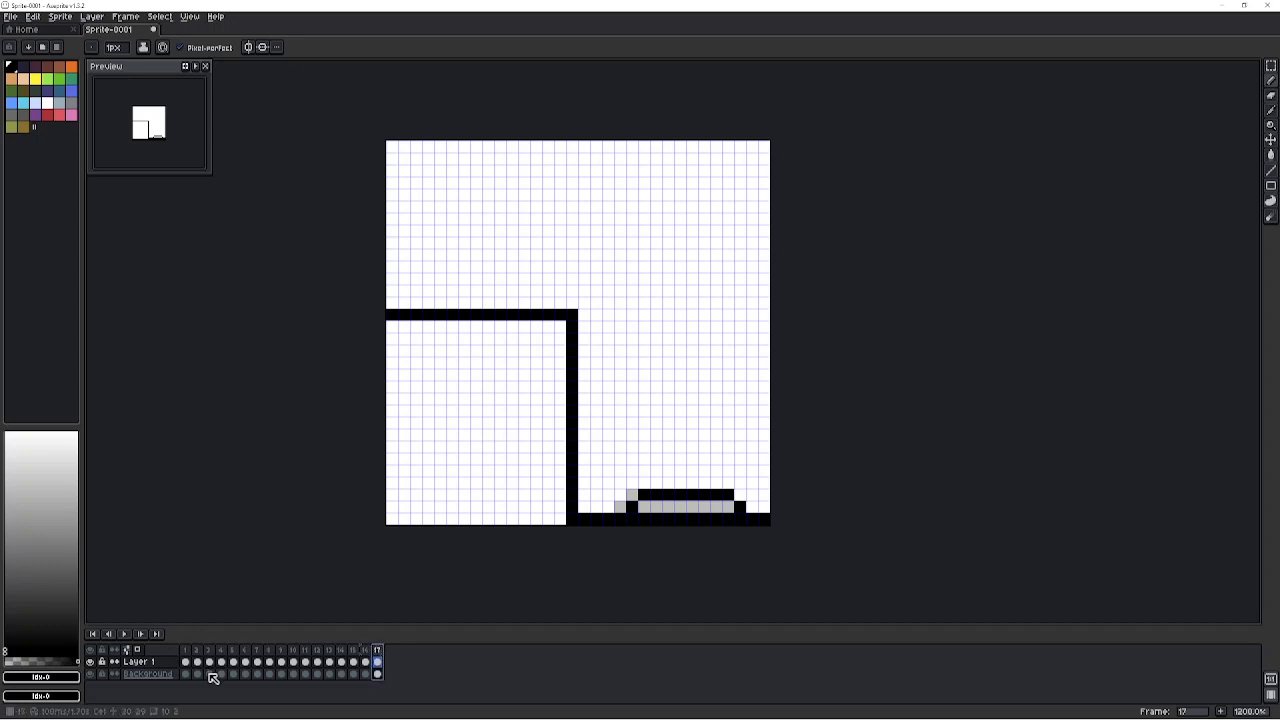
{"action": "right_click", "coordinate": [376, 650]}
{"action": "left_click", "coordinate": [411, 647]}
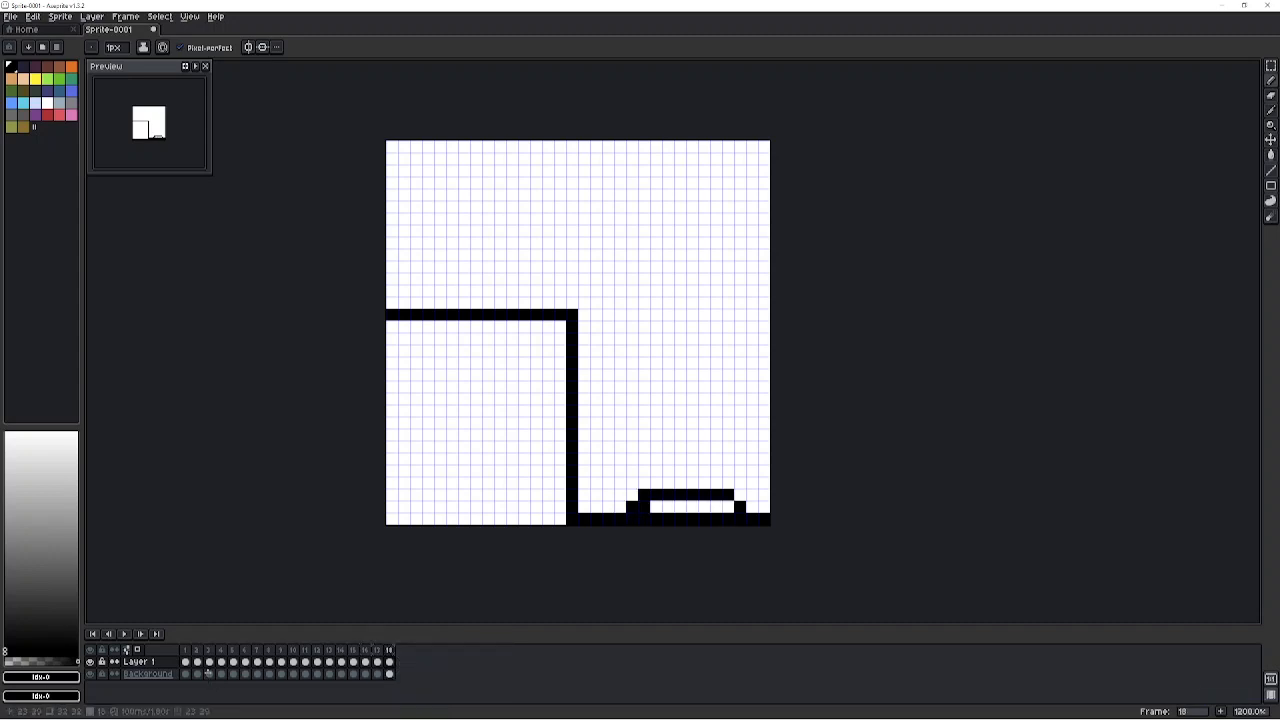
{"action": "key", "text": "Delete"}
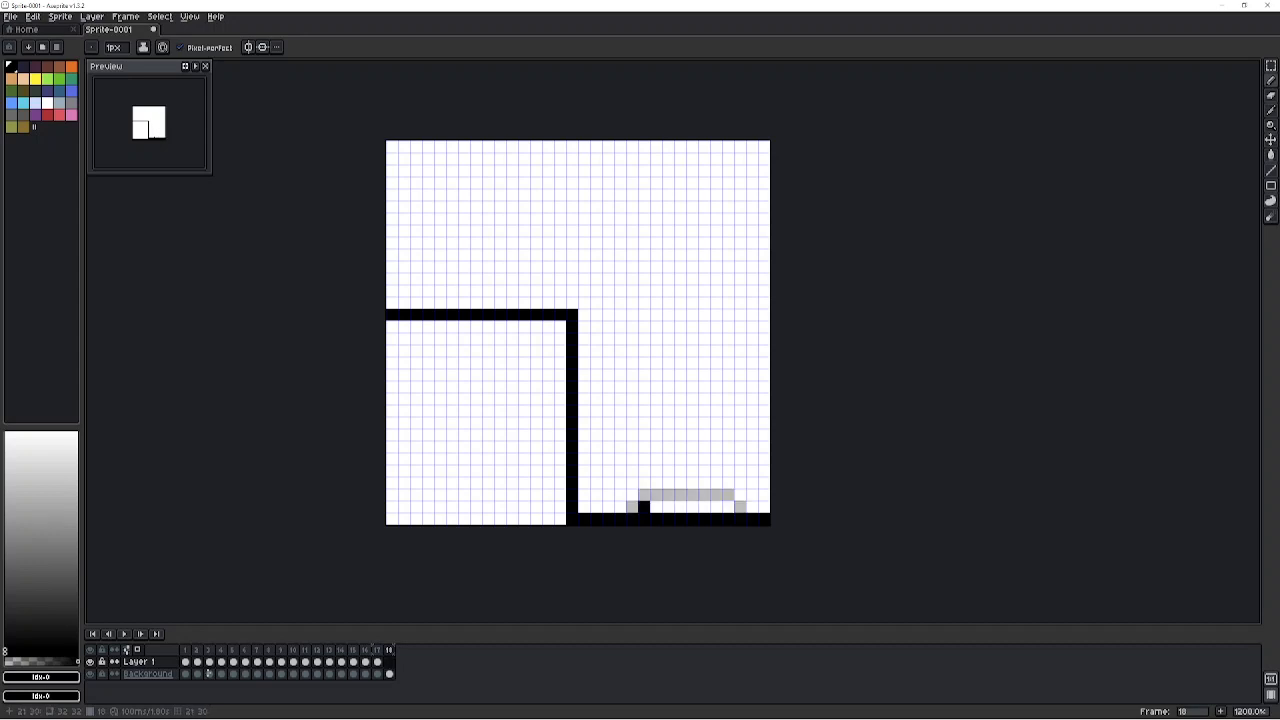
{"action": "mouse_move", "coordinate": [632, 506]}
{"action": "left_mouse_down"}
{"action": "mouse_move", "coordinate": [656, 482]}
{"action": "mouse_move", "coordinate": [728, 482]}
{"action": "mouse_move", "coordinate": [741, 483]}
{"action": "mouse_move", "coordinate": [741, 508]}
{"action": "left_mouse_up"}
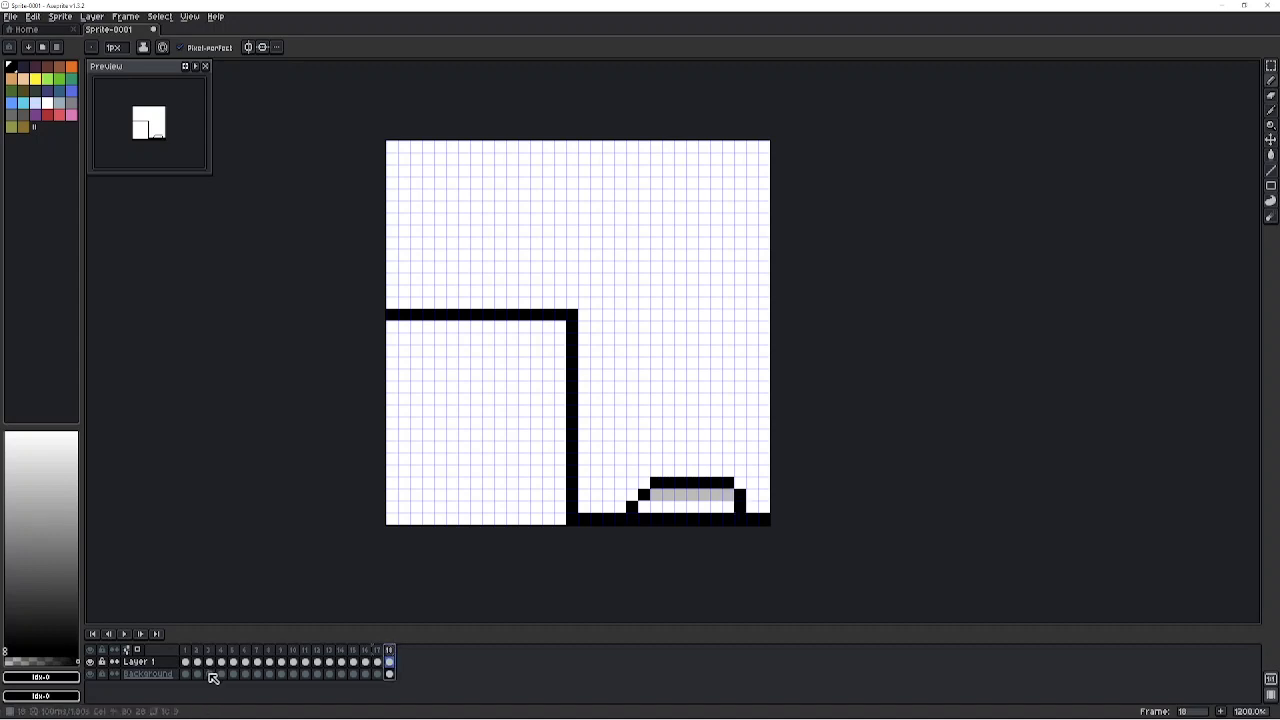
Add frame 19, clear its copied outline, and draw a dome about 11 pixels wide and 4 pixels high against the canvas edge.
{"action": "right_click", "coordinate": [389, 650]}
{"action": "left_click", "coordinate": [420, 649]}
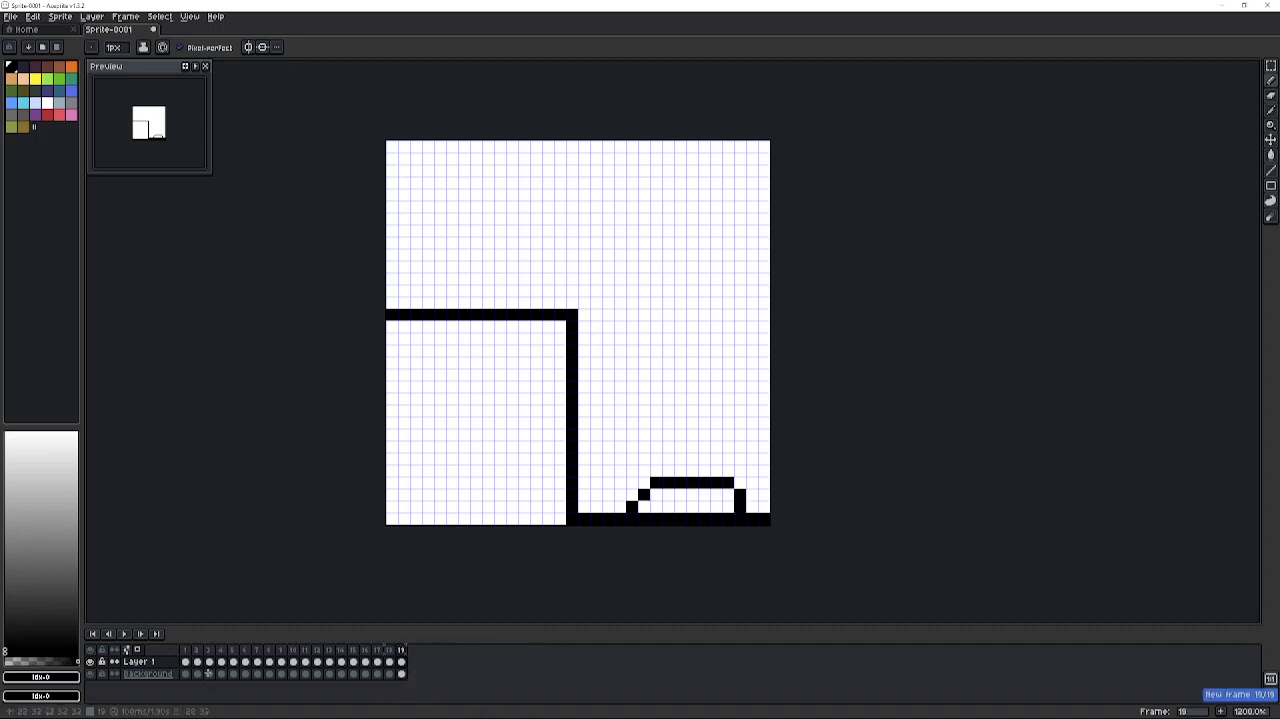
{"action": "key", "text": "Delete"}
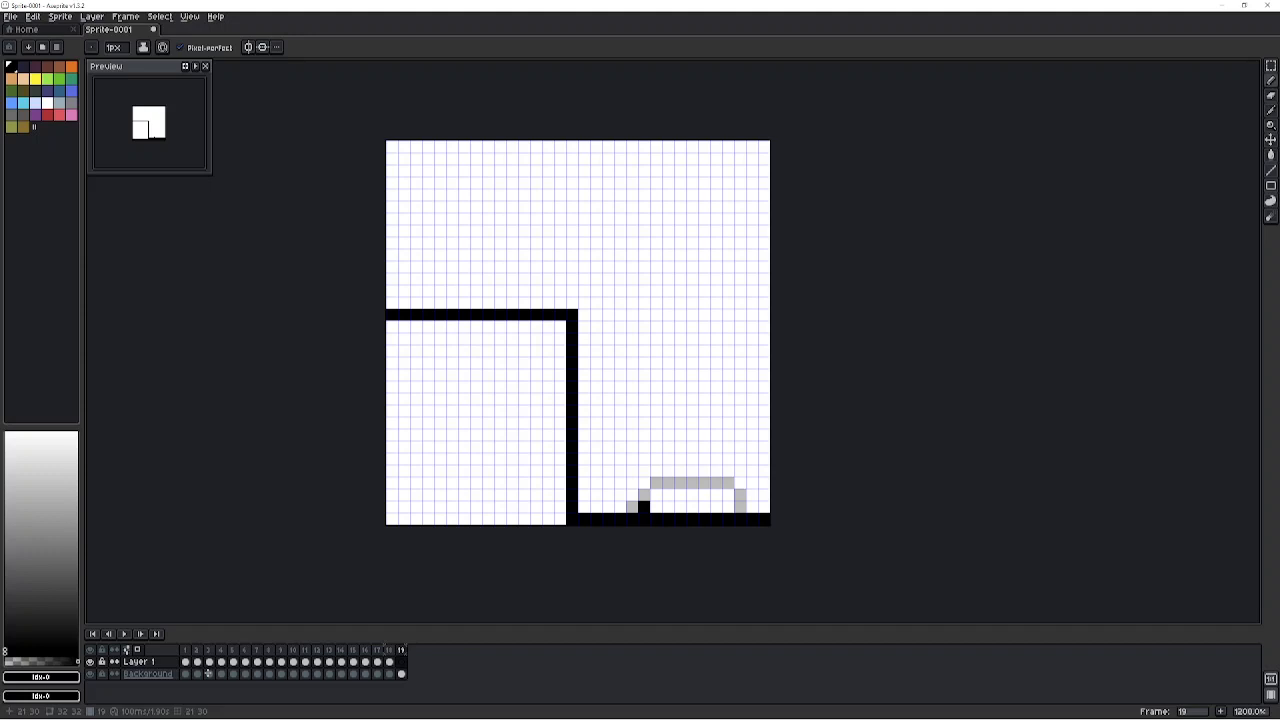
{"action": "mouse_move", "coordinate": [644, 506]}
{"action": "left_mouse_down"}
{"action": "mouse_move", "coordinate": [670, 472]}
{"action": "mouse_move", "coordinate": [716, 470]}
{"action": "mouse_move", "coordinate": [752, 482]}
{"action": "mouse_move", "coordinate": [764, 512]}
{"action": "left_mouse_up"}
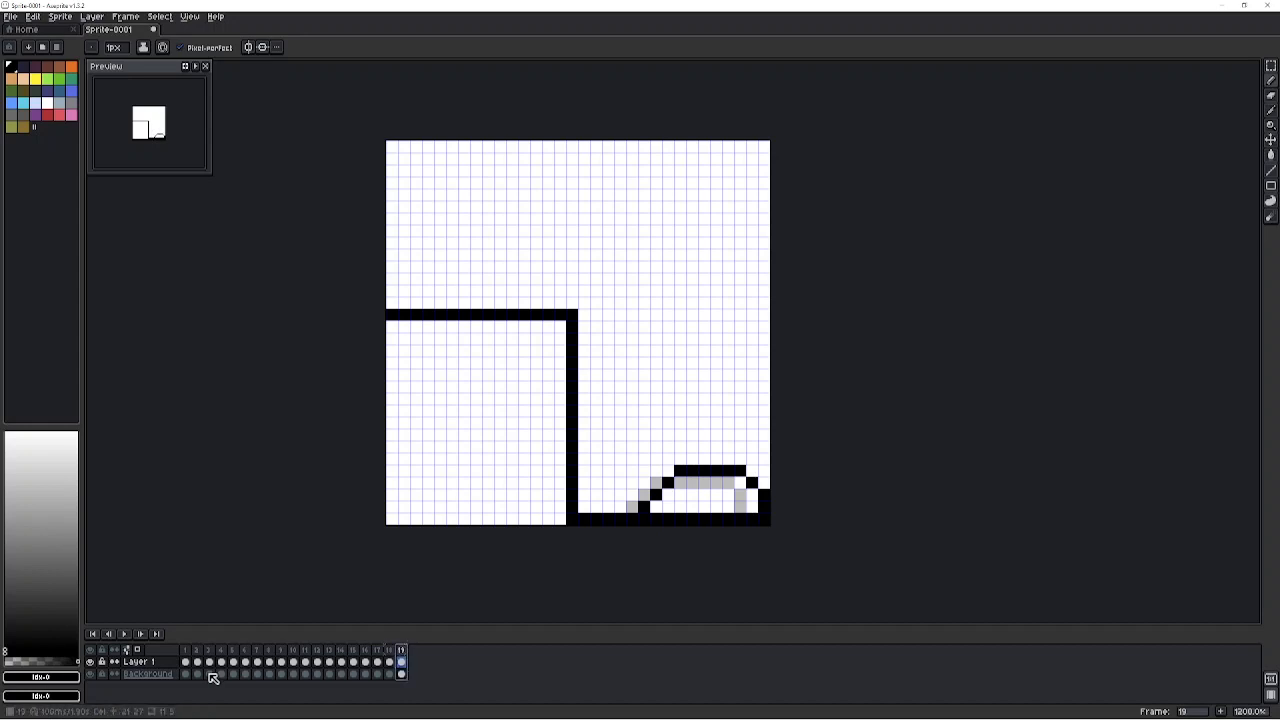
Add frame 20 as a copy of frame 19 and sketch a taller arc over the dome outline.
{"action": "right_click", "coordinate": [401, 650]}
{"action": "left_click", "coordinate": [440, 650]}
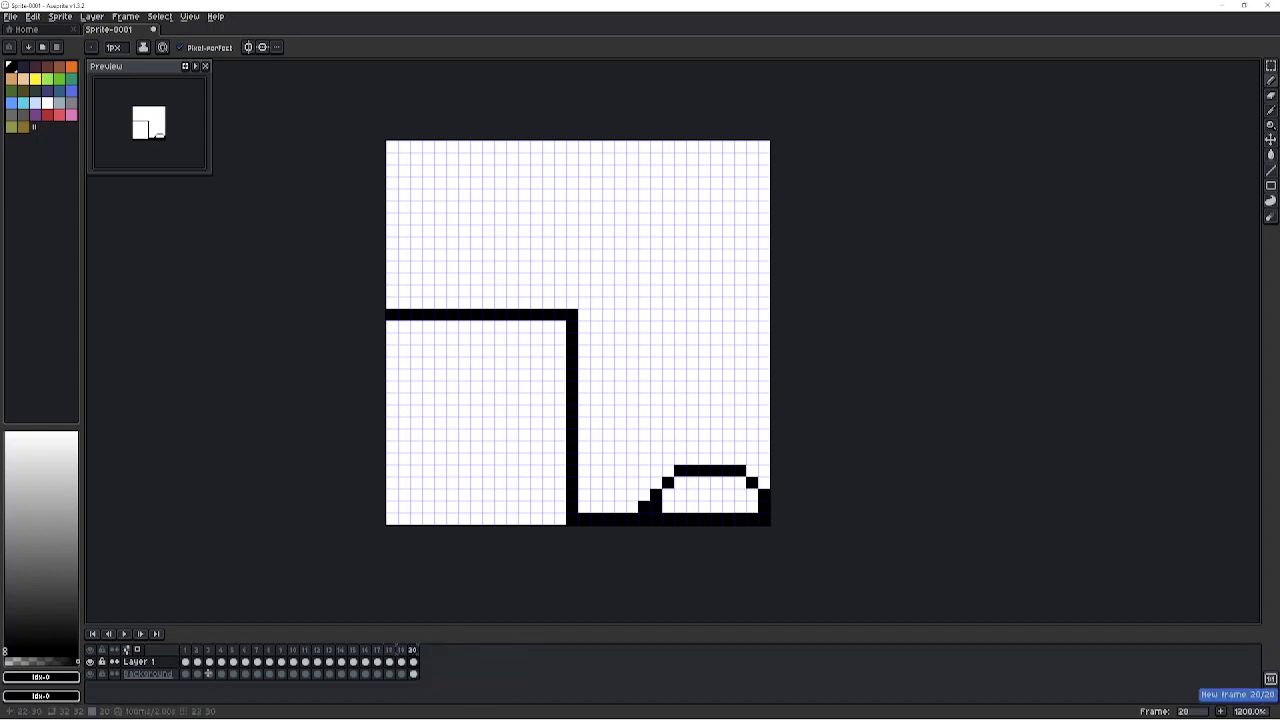
{"action": "mouse_move", "coordinate": [668, 495]}
{"action": "left_mouse_down"}
{"action": "mouse_move", "coordinate": [668, 471]}
{"action": "mouse_move", "coordinate": [692, 459]}
{"action": "mouse_move", "coordinate": [752, 459]}
{"action": "left_mouse_up"}
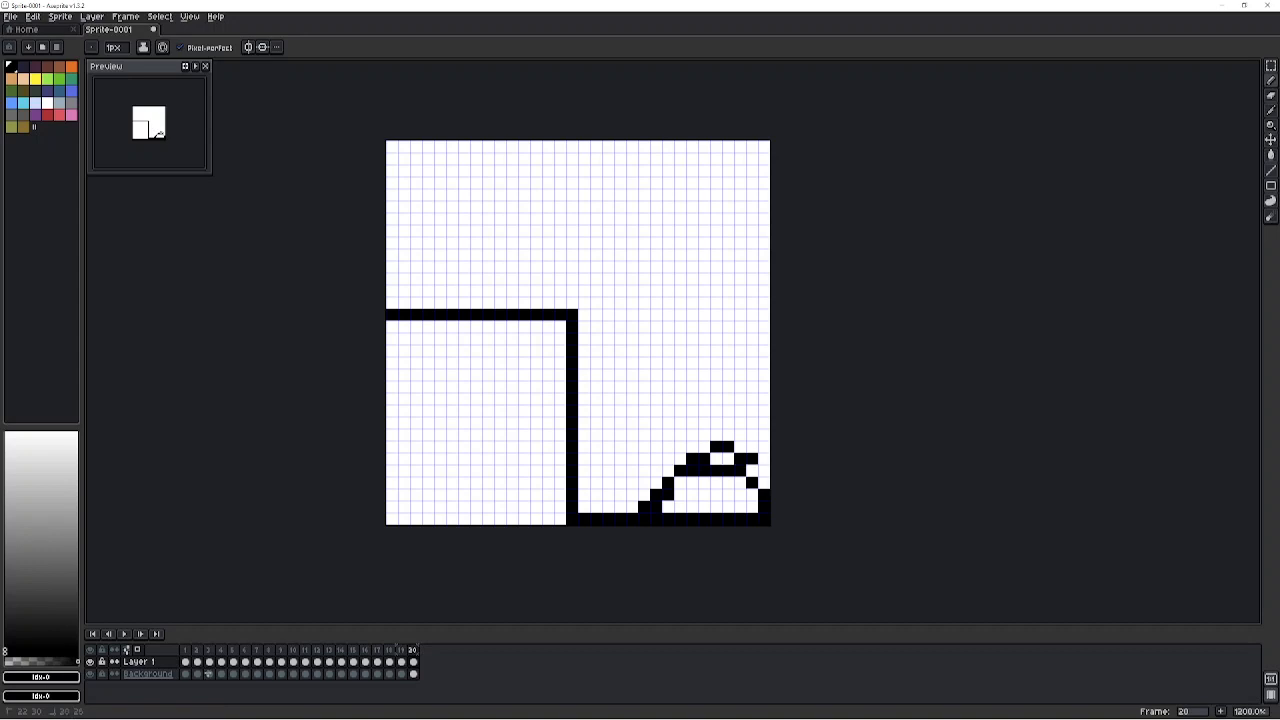
{"action": "left_click", "coordinate": [764, 470]}
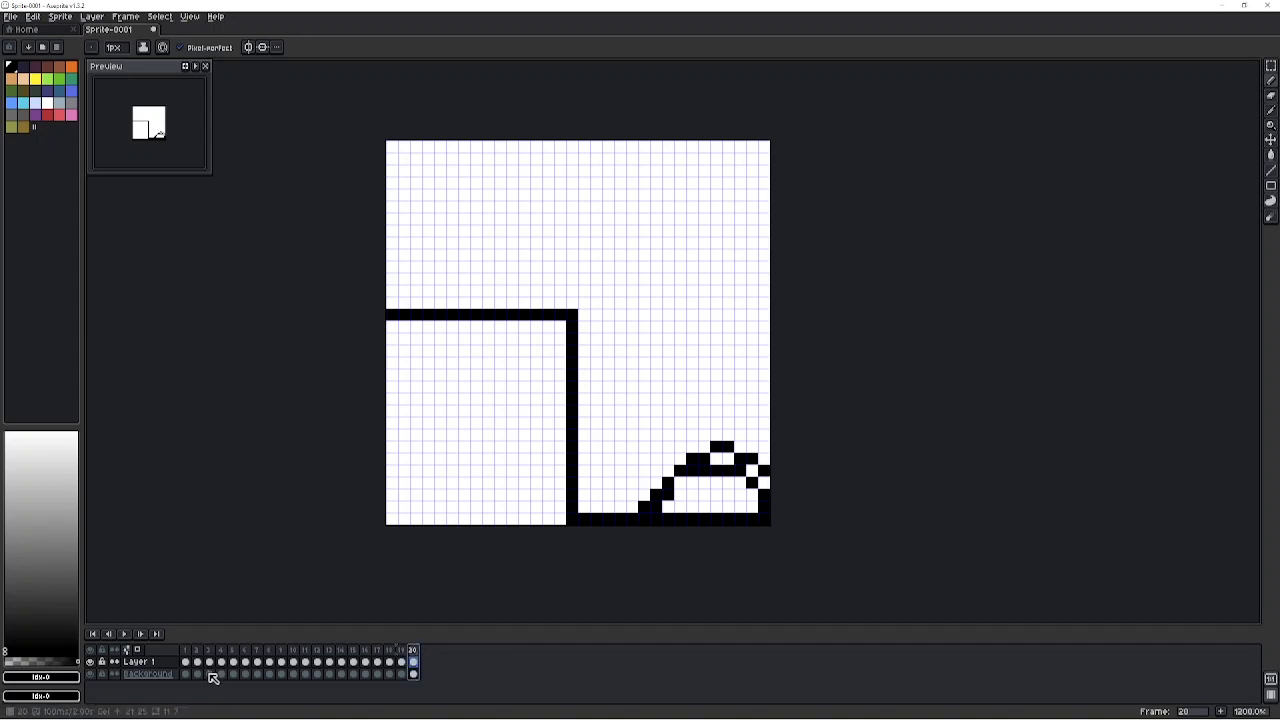
Add frame 21 after frame 20, try a taller arc on it, and empty its Layer 1 cel.
{"action": "right_click", "coordinate": [413, 650]}
{"action": "left_click", "coordinate": [440, 649]}
{"action": "left_click", "coordinate": [692, 435]}
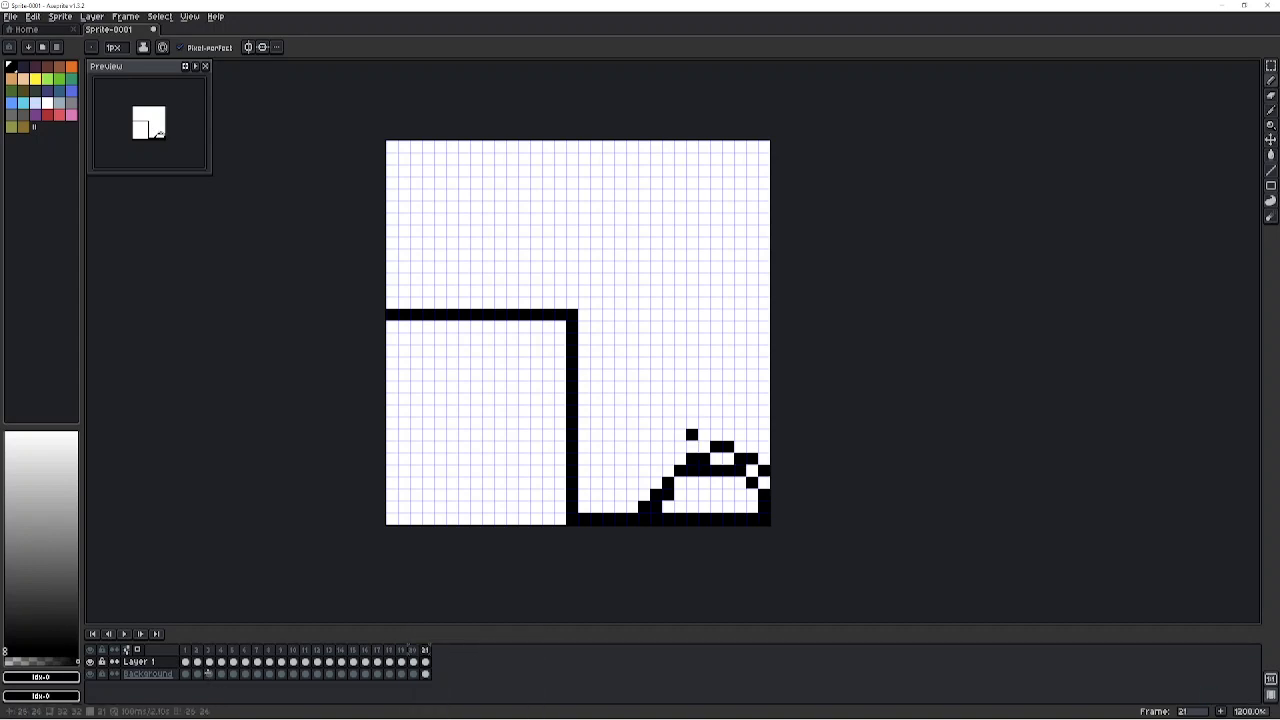
{"action": "key", "text": "ctrl+z"}
{"action": "left_click", "coordinate": [669, 507]}
{"action": "mouse_move", "coordinate": [680, 459]}
{"action": "left_mouse_down"}
{"action": "mouse_move", "coordinate": [740, 434]}
{"action": "mouse_move", "coordinate": [764, 446]}
{"action": "left_mouse_up"}
{"action": "key", "text": "Return"}
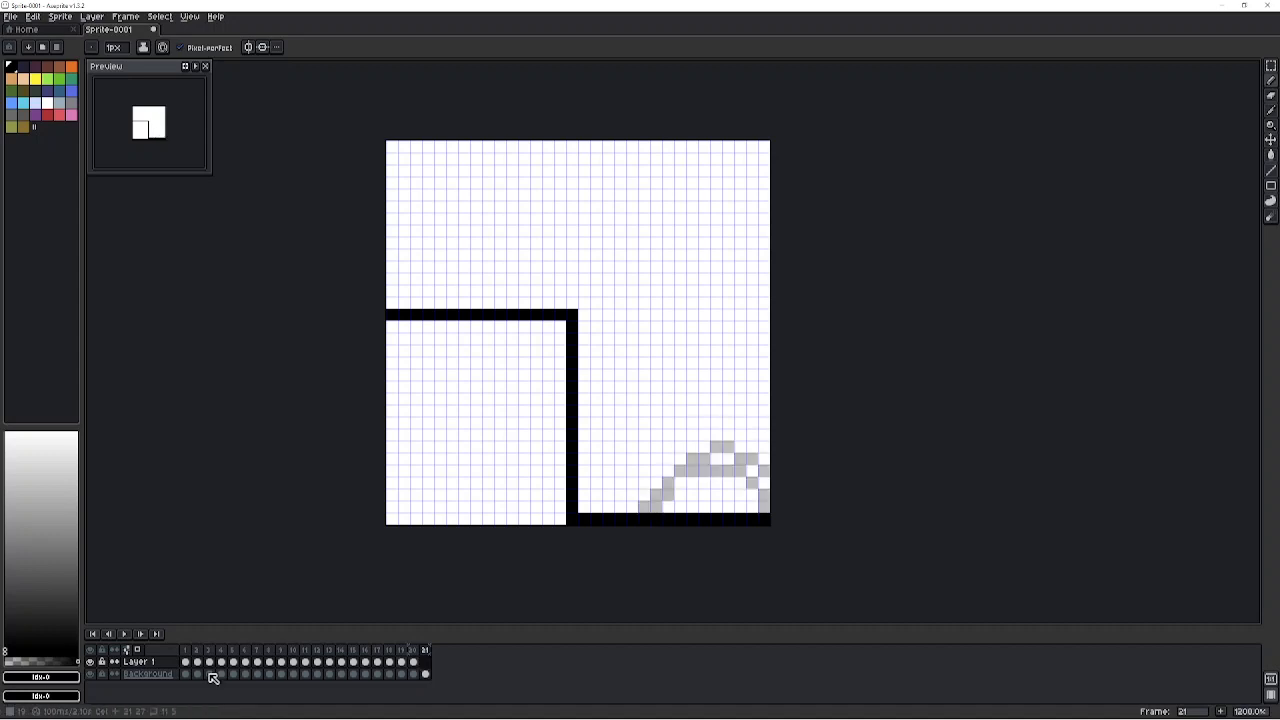
Clear frame 20, redraw its dome outline about 10 pixels wide and 5 pixels high, and go to frame 21.
{"action": "key", "text": "ctrl+z"}
{"action": "key", "text": "ctrl+z"}
{"action": "key", "text": "ctrl+z"}
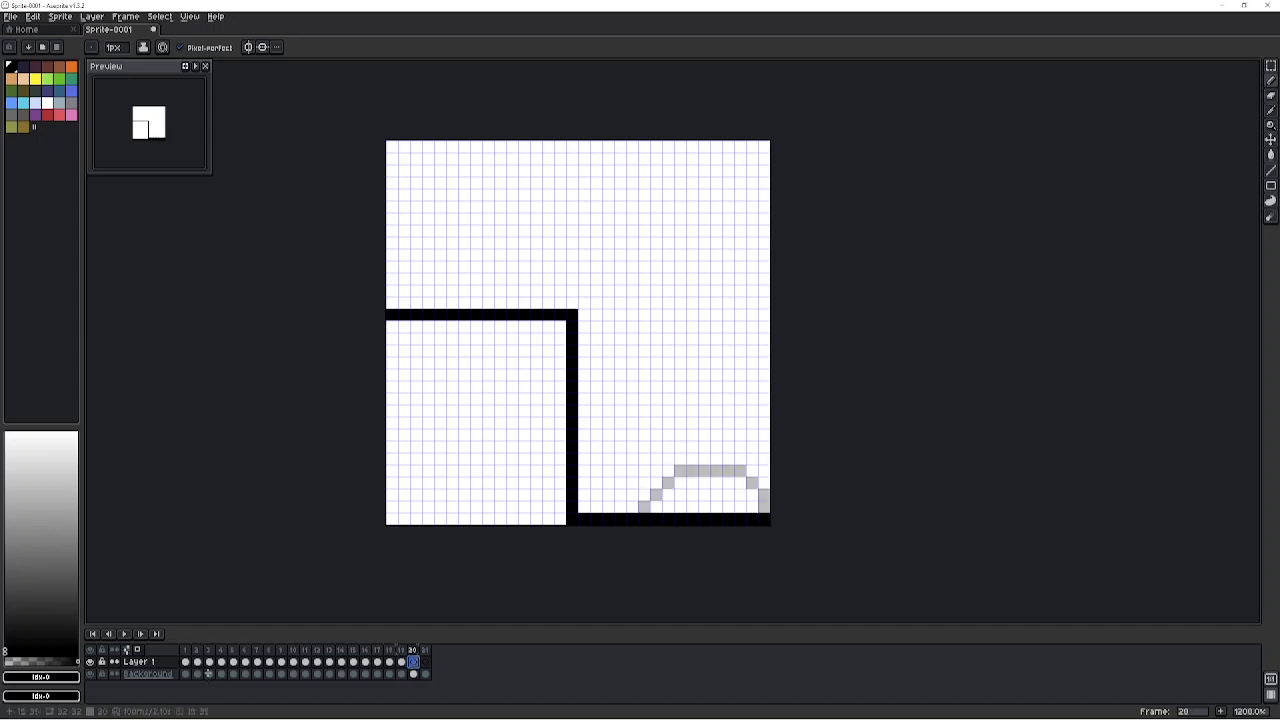
{"action": "left_click", "coordinate": [655, 506]}
{"action": "mouse_move", "coordinate": [656, 506]}
{"action": "left_mouse_down"}
{"action": "mouse_move", "coordinate": [680, 458]}
{"action": "mouse_move", "coordinate": [728, 458]}
{"action": "mouse_move", "coordinate": [764, 484]}
{"action": "mouse_move", "coordinate": [764, 508]}
{"action": "left_mouse_up"}
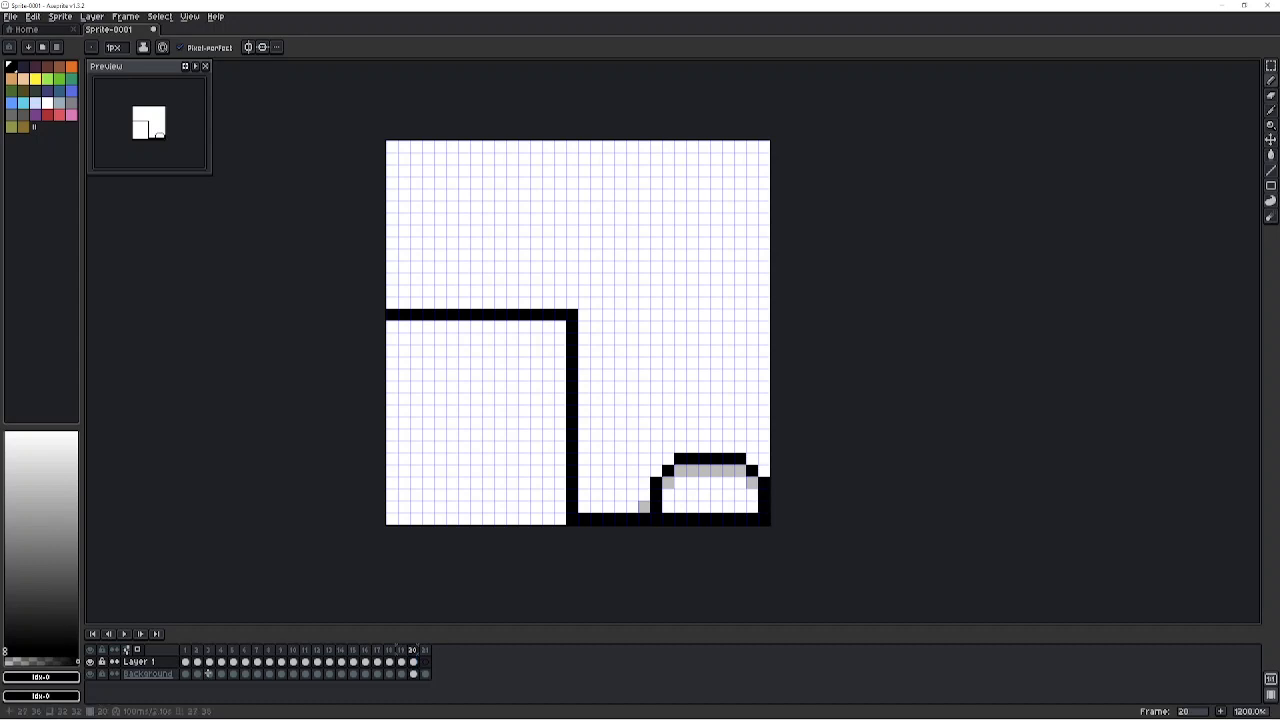
{"action": "key", "text": "alt+n"}
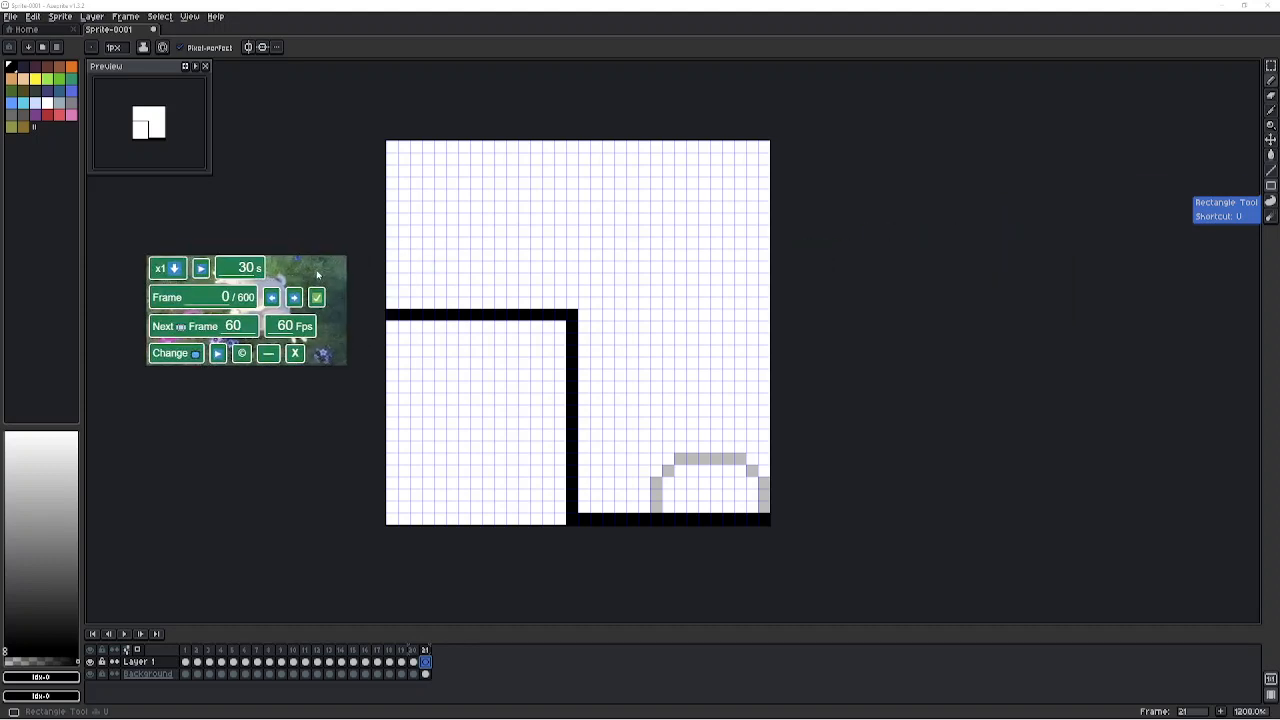
Reposition the floating reference video player, advance it to frame 60, and close it.
{"action": "left_click_drag", "start_coordinate": [317, 274], "coordinate": [334, 301]}
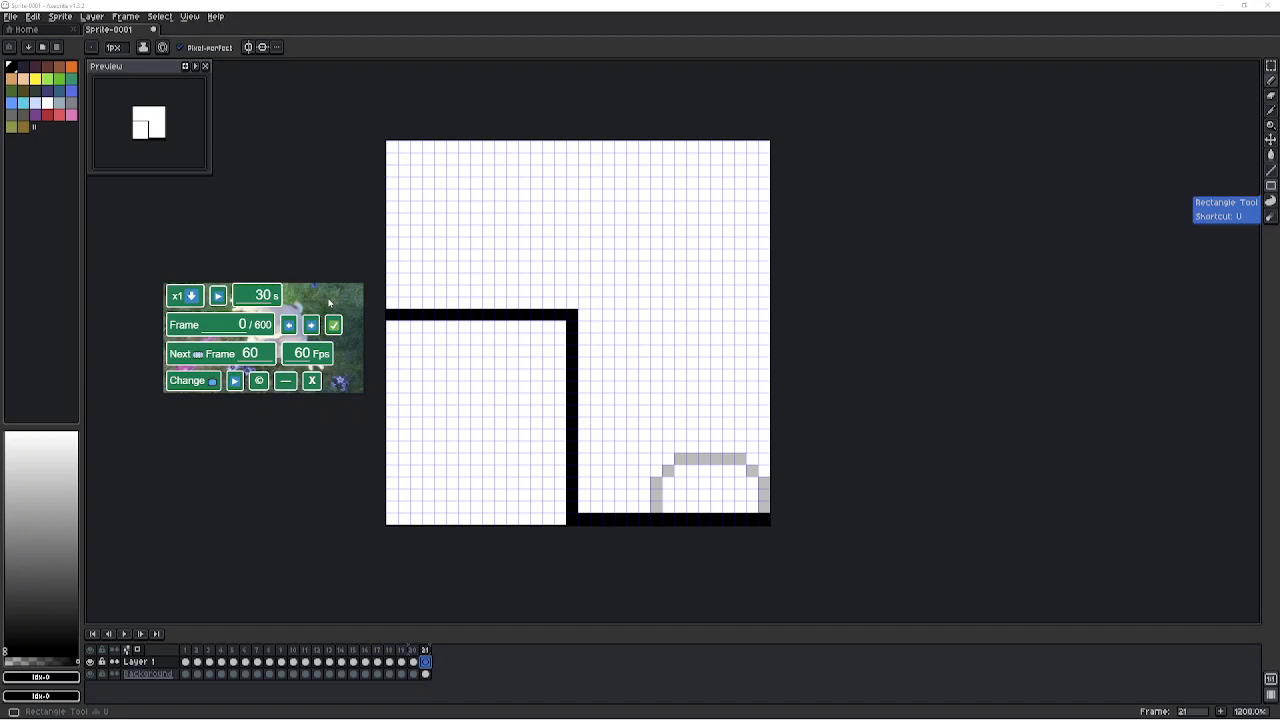
{"action": "left_click_drag", "start_coordinate": [322, 298], "coordinate": [314, 294]}
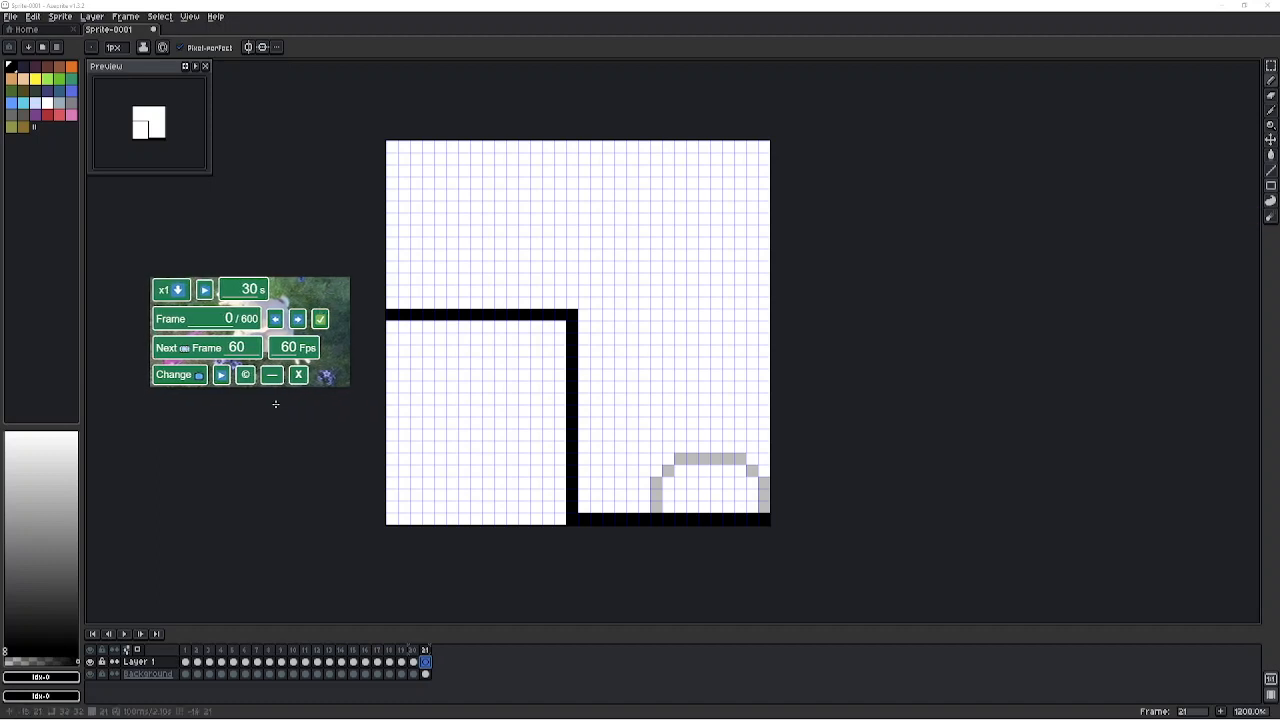
{"action": "left_click", "coordinate": [297, 318]}
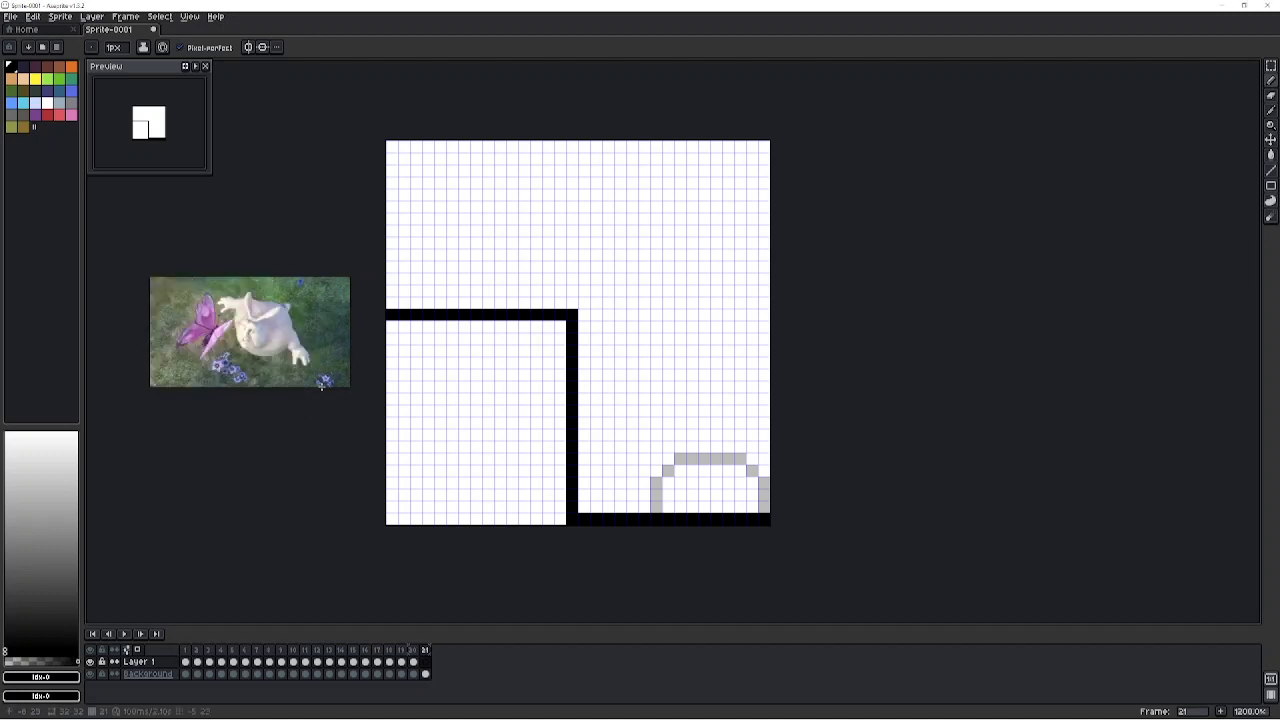
{"action": "mouse_move", "coordinate": [320, 303]}
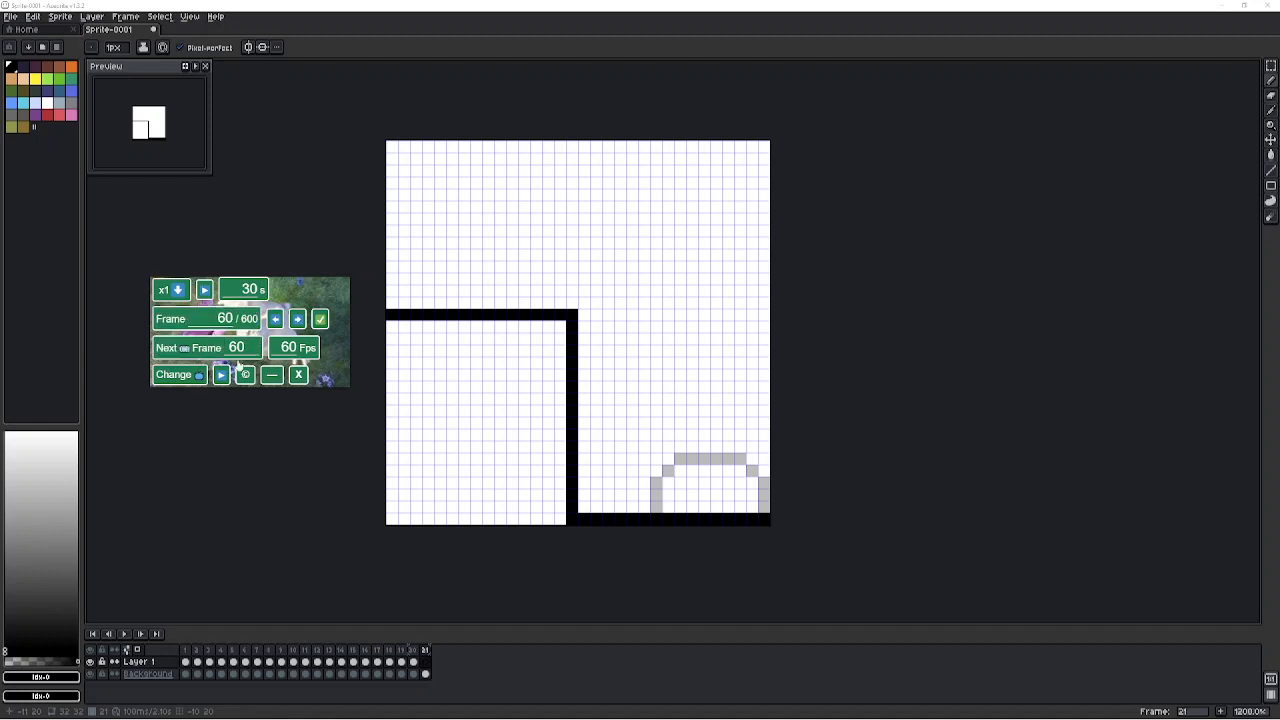
{"action": "left_click_drag", "start_coordinate": [321, 298], "coordinate": [321, 294]}
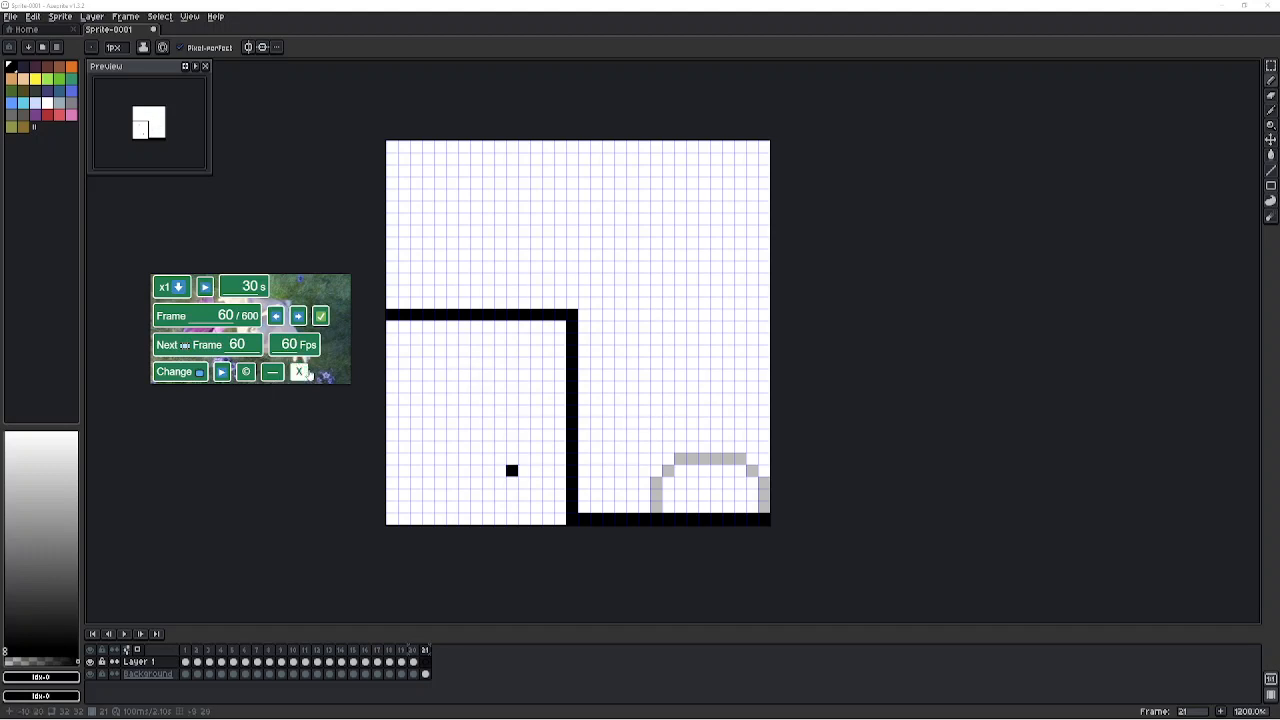
{"action": "left_click", "coordinate": [299, 373]}
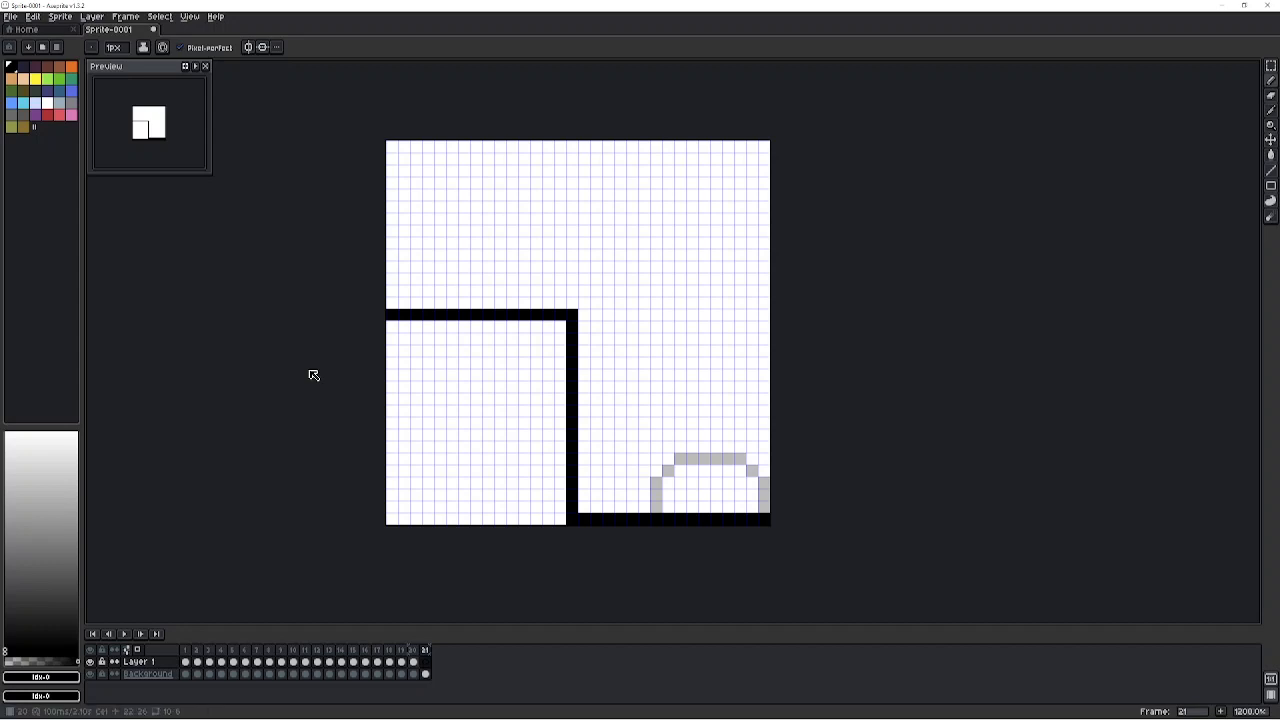
Draw a dome outline about 10 pixels wide and 6 pixels high on the floor in frame 21.
{"action": "key", "text": "Left"}
{"action": "key", "text": "Right"}
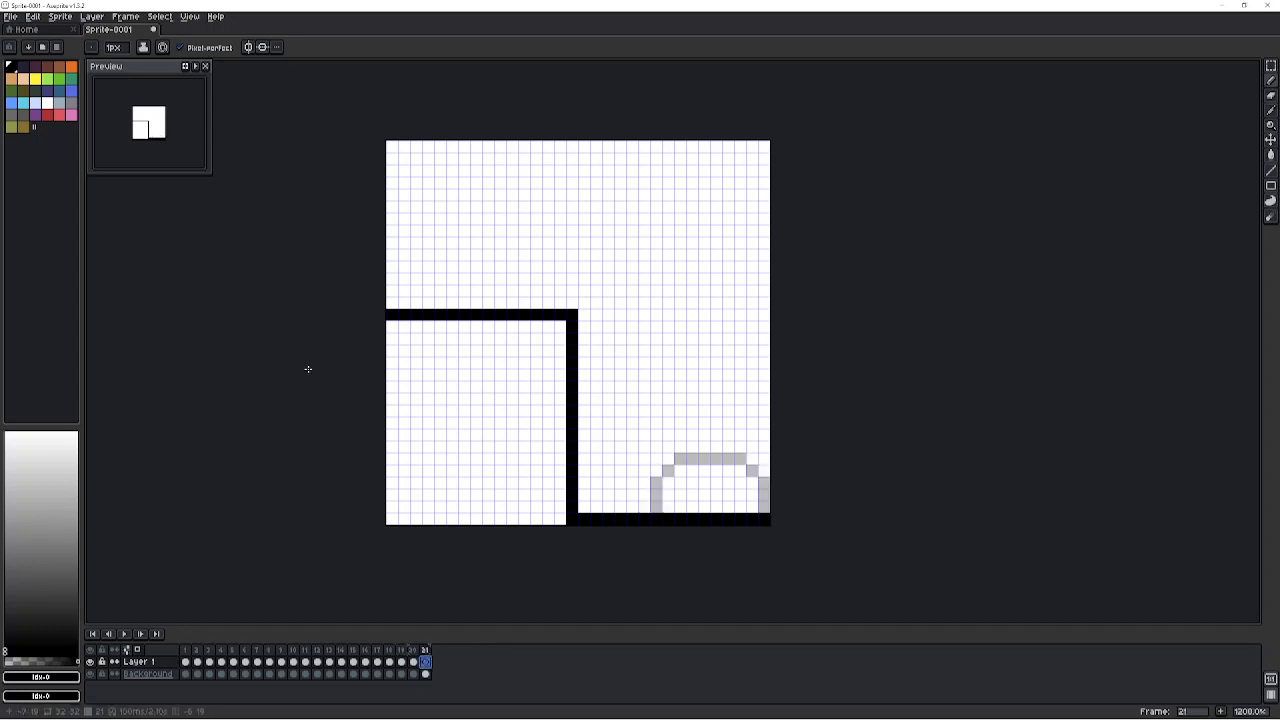
{"action": "left_click", "coordinate": [668, 506]}
{"action": "mouse_move", "coordinate": [656, 506]}
{"action": "left_mouse_down"}
{"action": "mouse_move", "coordinate": [692, 446]}
{"action": "mouse_move", "coordinate": [752, 446]}
{"action": "mouse_move", "coordinate": [764, 506]}
{"action": "left_mouse_up"}
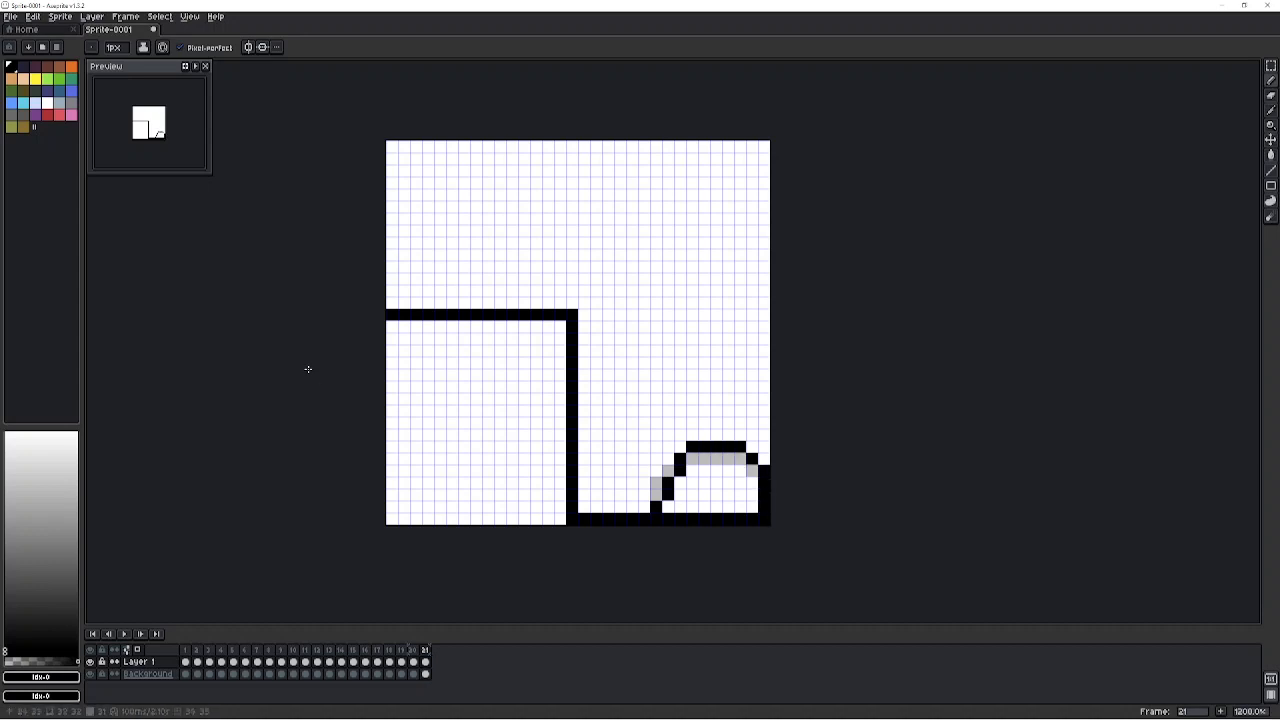
Add frame 22 after frame 21 and draw a dome outline about 9 pixels wide and 7 pixels high on the floor.
{"action": "right_click", "coordinate": [425, 650]}
{"action": "left_click", "coordinate": [475, 658]}
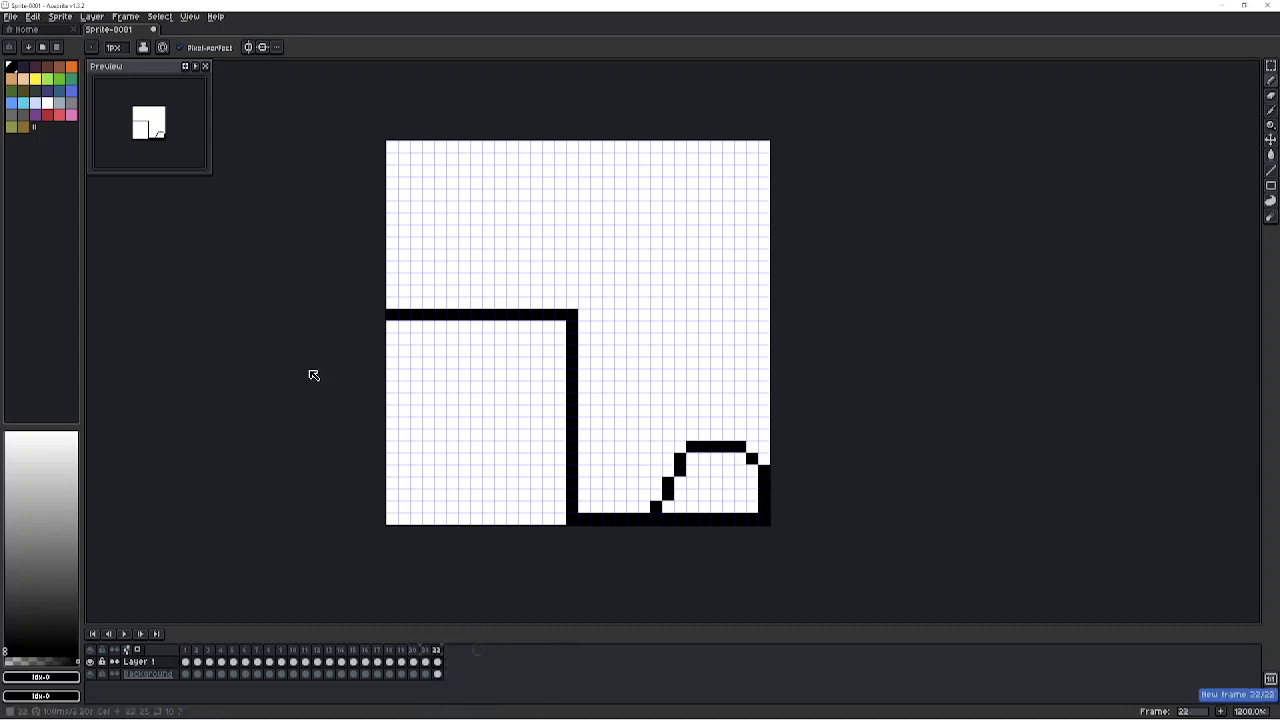
{"action": "mouse_move", "coordinate": [668, 506]}
{"action": "left_mouse_down"}
{"action": "mouse_move", "coordinate": [703, 435]}
{"action": "mouse_move", "coordinate": [740, 434]}
{"action": "mouse_move", "coordinate": [764, 458]}
{"action": "mouse_move", "coordinate": [764, 506]}
{"action": "left_mouse_up"}
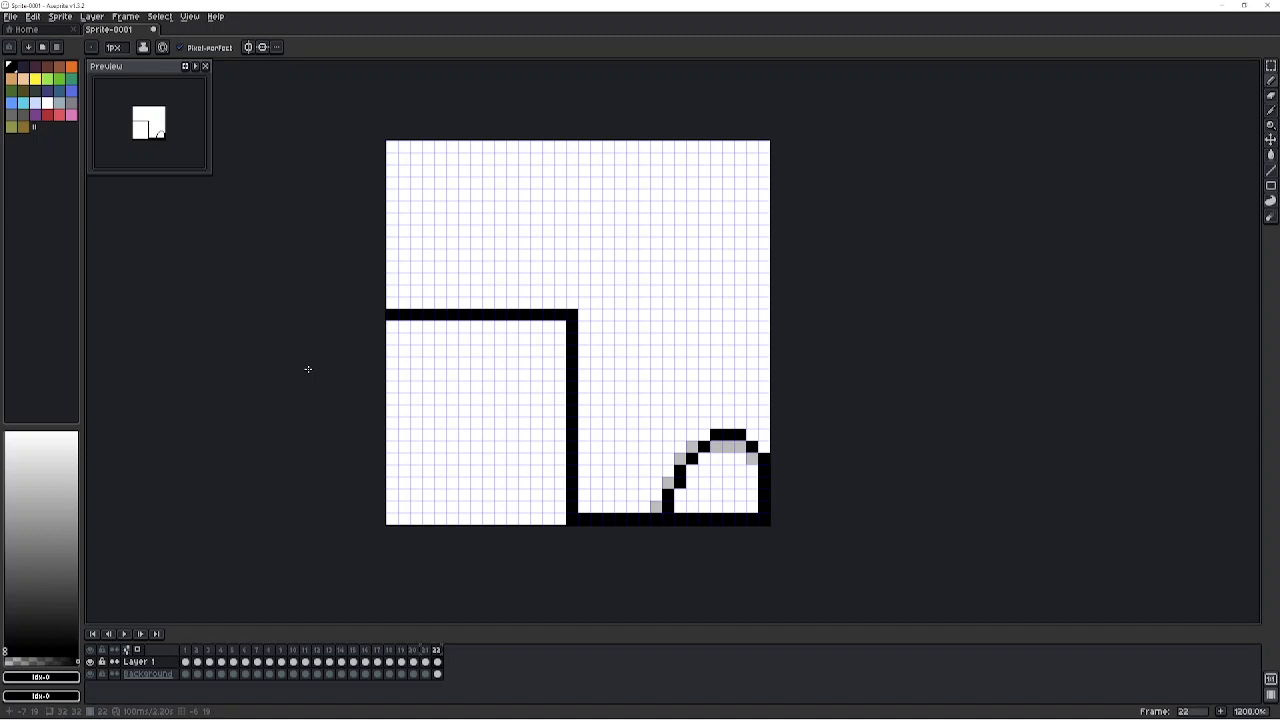
Add frame 23, empty its Layer 1 cel, and draw an arc about 9 pixels wide and 9 high from the floor to the canvas edge.
{"action": "right_click", "coordinate": [437, 650]}
{"action": "left_click", "coordinate": [475, 648]}
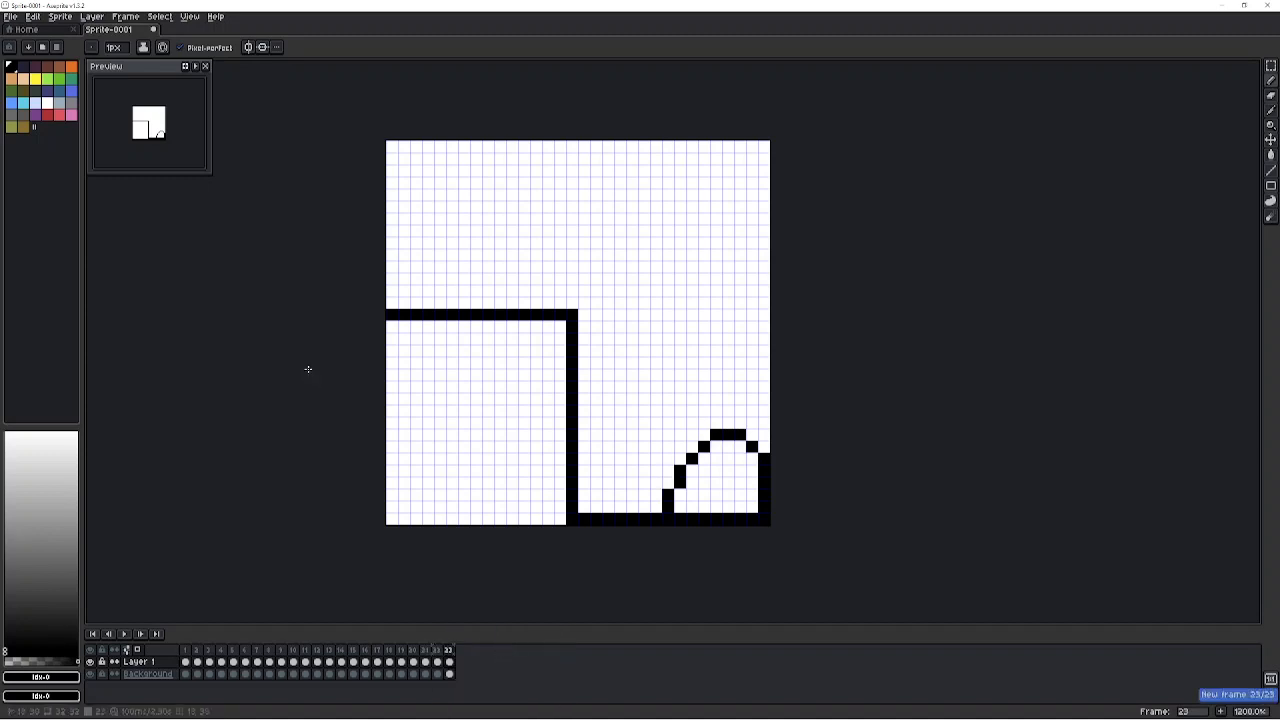
{"action": "key", "text": "Delete"}
{"action": "mouse_move", "coordinate": [668, 506]}
{"action": "left_mouse_down"}
{"action": "mouse_move", "coordinate": [704, 422]}
{"action": "mouse_move", "coordinate": [758, 410]}
{"action": "mouse_move", "coordinate": [764, 422]}
{"action": "left_mouse_up"}
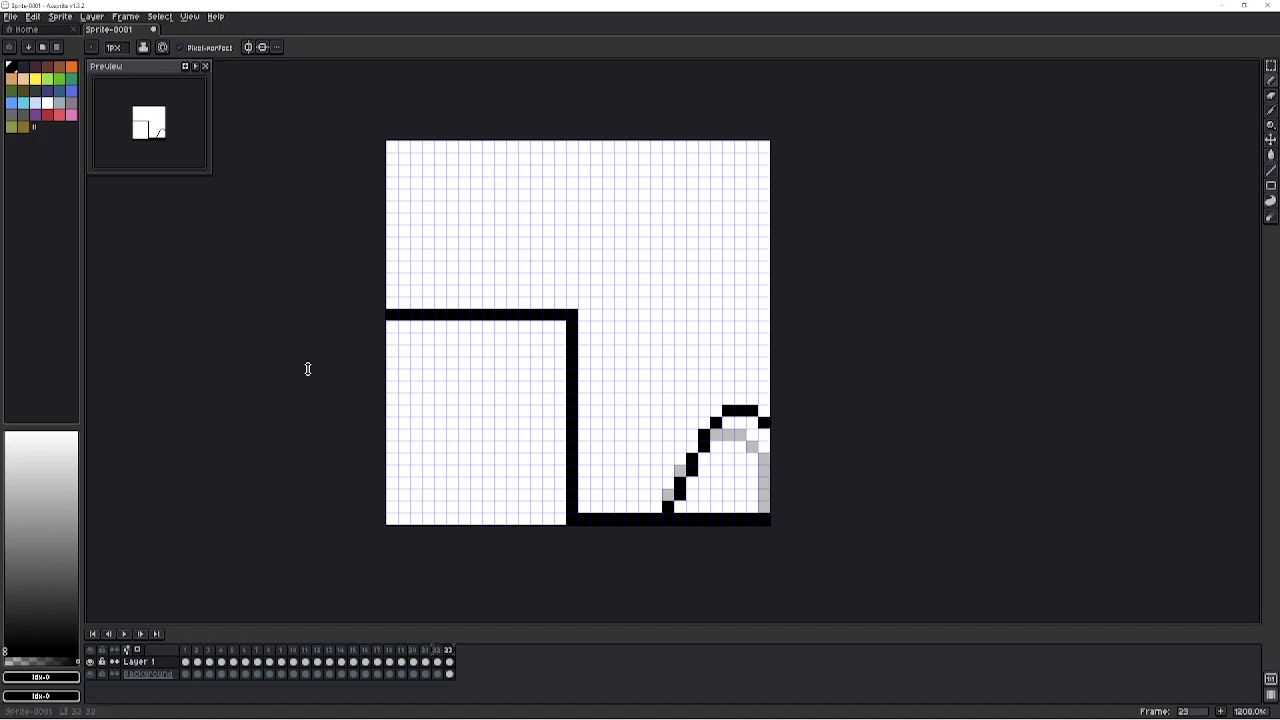
Add frame 24, clear its ball, and draw a slanted outline about 8 pixels wide and 10 high, cut off by the canvas edge.
{"action": "right_click", "coordinate": [448, 650]}
{"action": "left_click", "coordinate": [475, 648]}
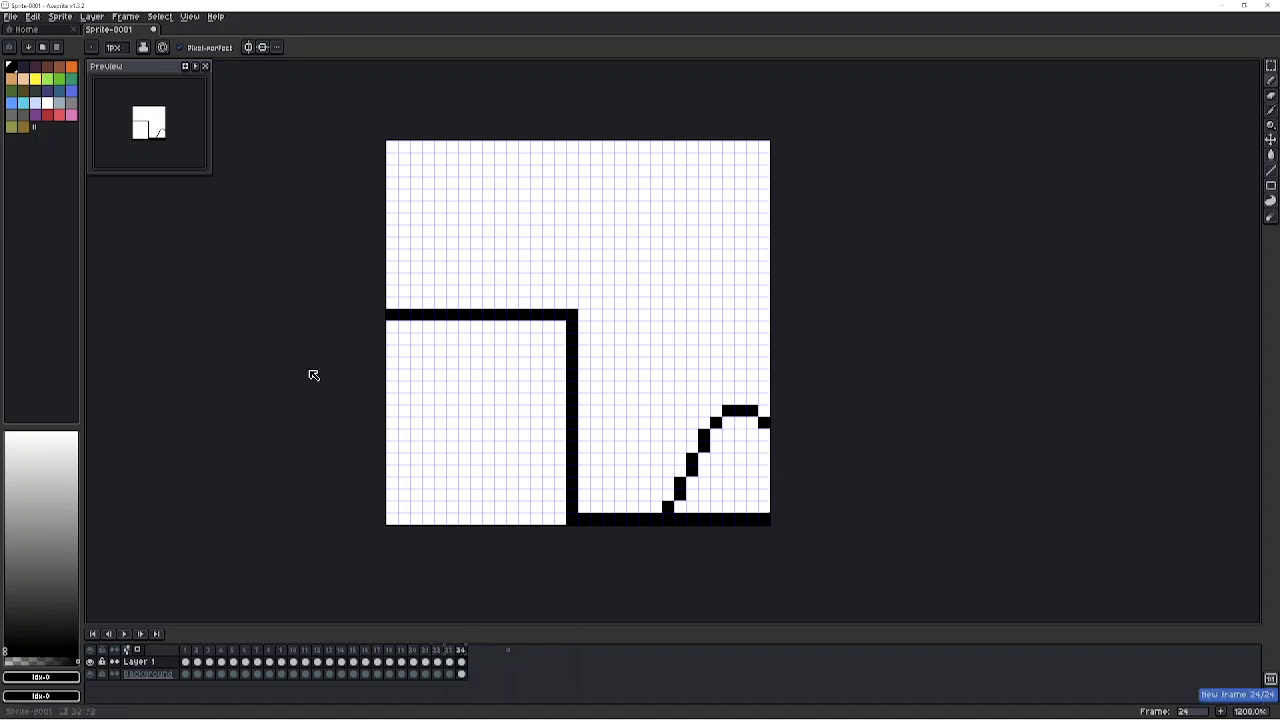
{"action": "key", "text": "Delete"}
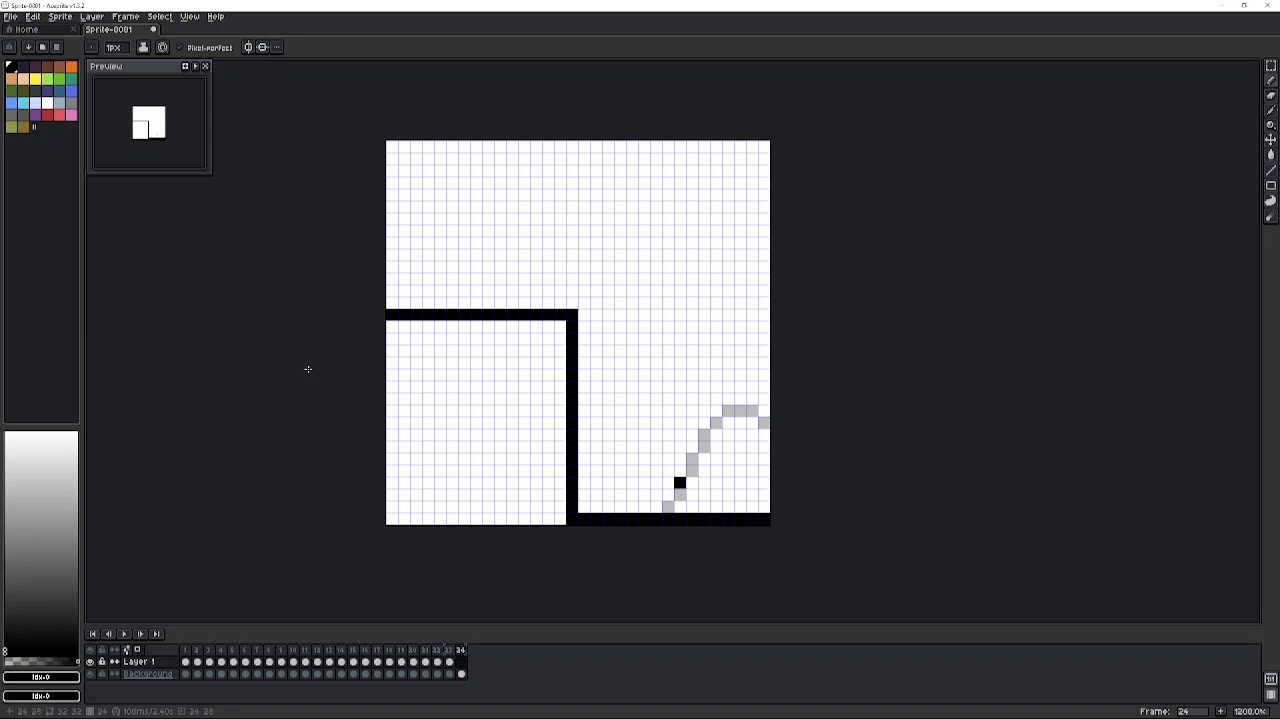
{"action": "mouse_move", "coordinate": [680, 482]}
{"action": "left_mouse_down"}
{"action": "mouse_move", "coordinate": [704, 506]}
{"action": "mouse_move", "coordinate": [752, 506]}
{"action": "mouse_move", "coordinate": [764, 494]}
{"action": "mouse_move", "coordinate": [693, 482]}
{"action": "mouse_move", "coordinate": [717, 423]}
{"action": "mouse_move", "coordinate": [752, 398]}
{"action": "mouse_move", "coordinate": [764, 410]}
{"action": "left_mouse_up"}
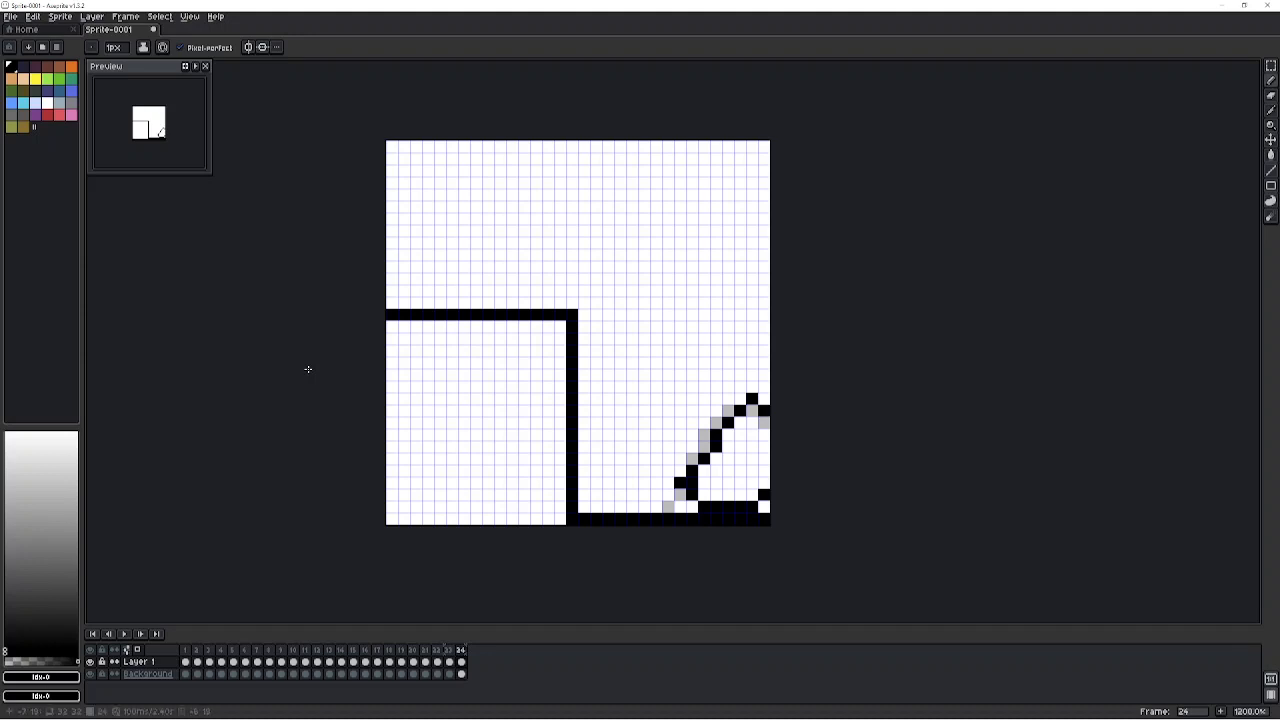
Add frame 25, clear its ball, and draw a slanted outline about 7 pixels wide and 8 high, one pixel above the floor.
{"action": "right_click", "coordinate": [461, 650]}
{"action": "left_click", "coordinate": [500, 647]}
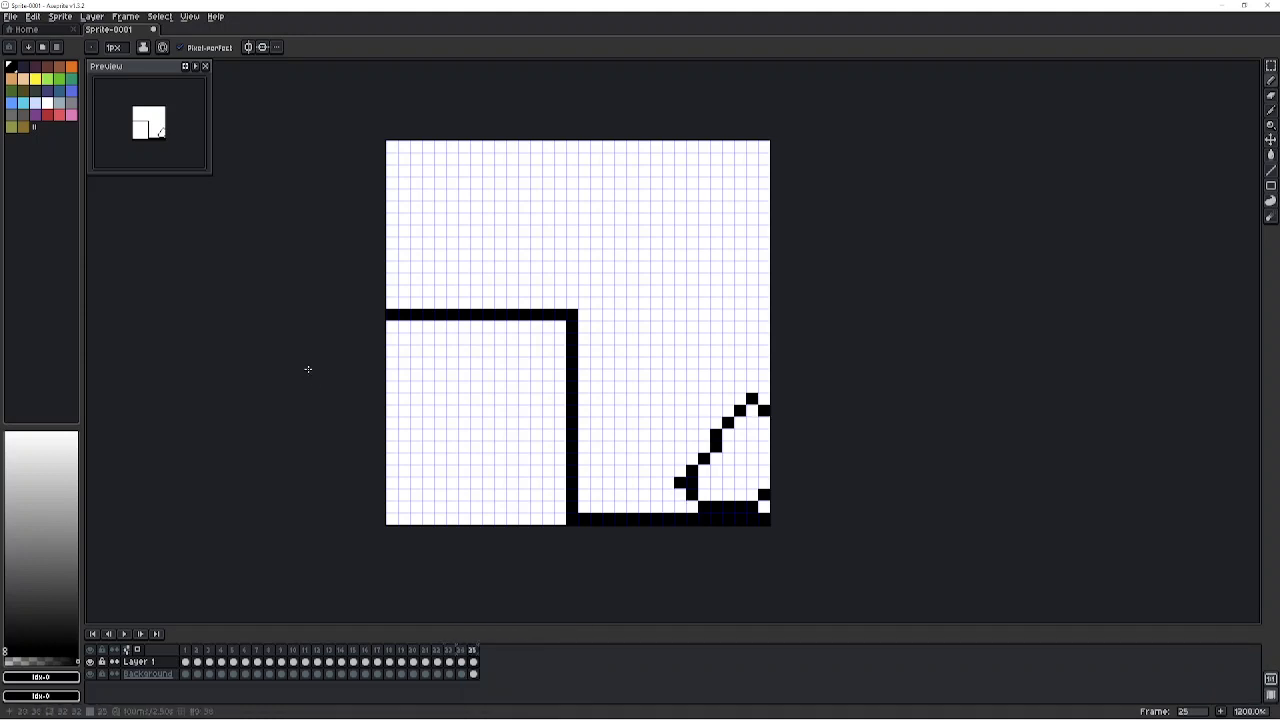
{"action": "key", "text": "Delete"}
{"action": "left_click", "coordinate": [704, 494]}
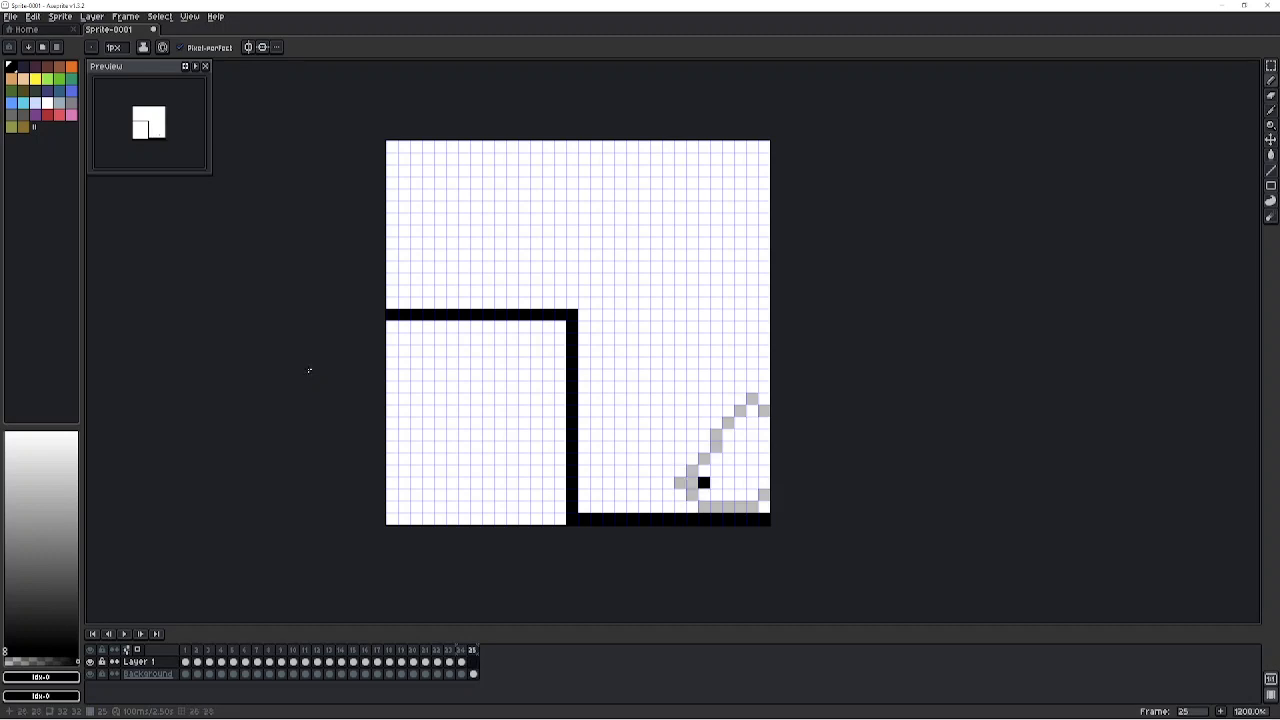
{"action": "mouse_move", "coordinate": [692, 470]}
{"action": "left_mouse_down"}
{"action": "mouse_move", "coordinate": [704, 494]}
{"action": "mouse_move", "coordinate": [764, 494]}
{"action": "left_mouse_up"}
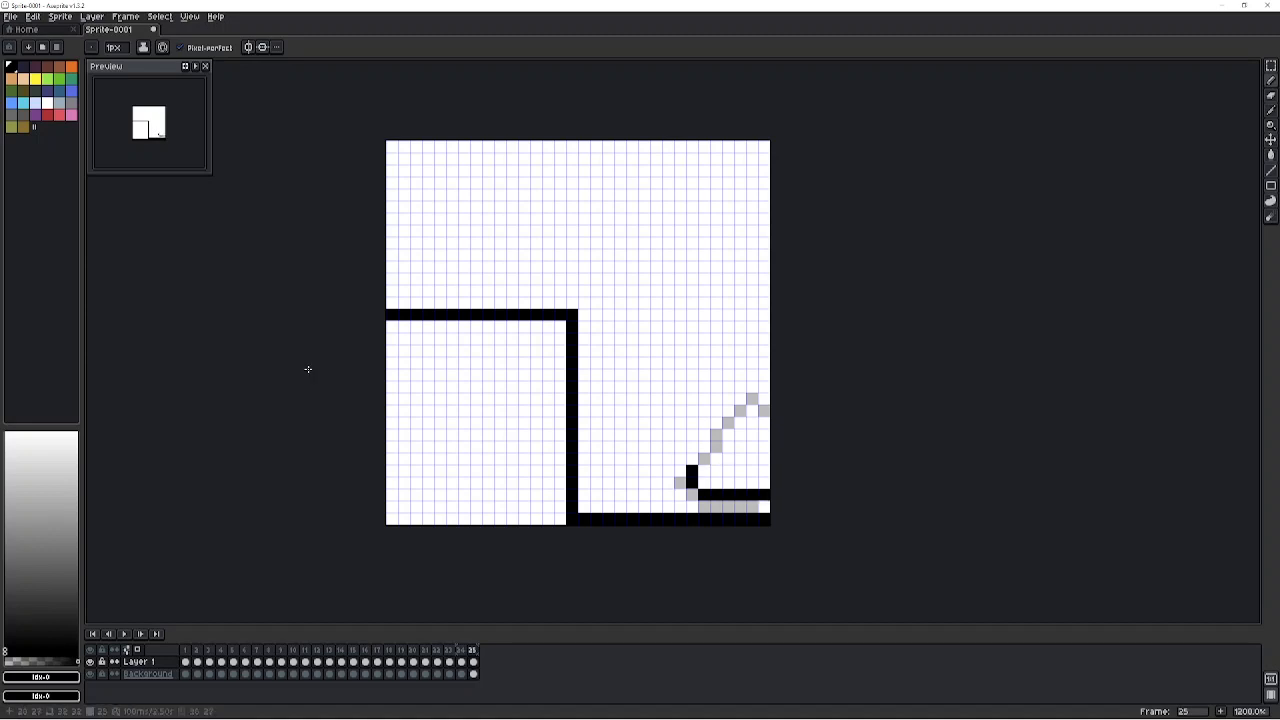
{"action": "mouse_move", "coordinate": [692, 470]}
{"action": "left_mouse_down"}
{"action": "mouse_move", "coordinate": [716, 434]}
{"action": "mouse_move", "coordinate": [764, 410]}
{"action": "left_mouse_up"}
Add frame 26, clear its ball, and draw a slanted outline about 6 pixels wide and 7 high, two pixels above the floor.
{"action": "right_click", "coordinate": [472, 650]}
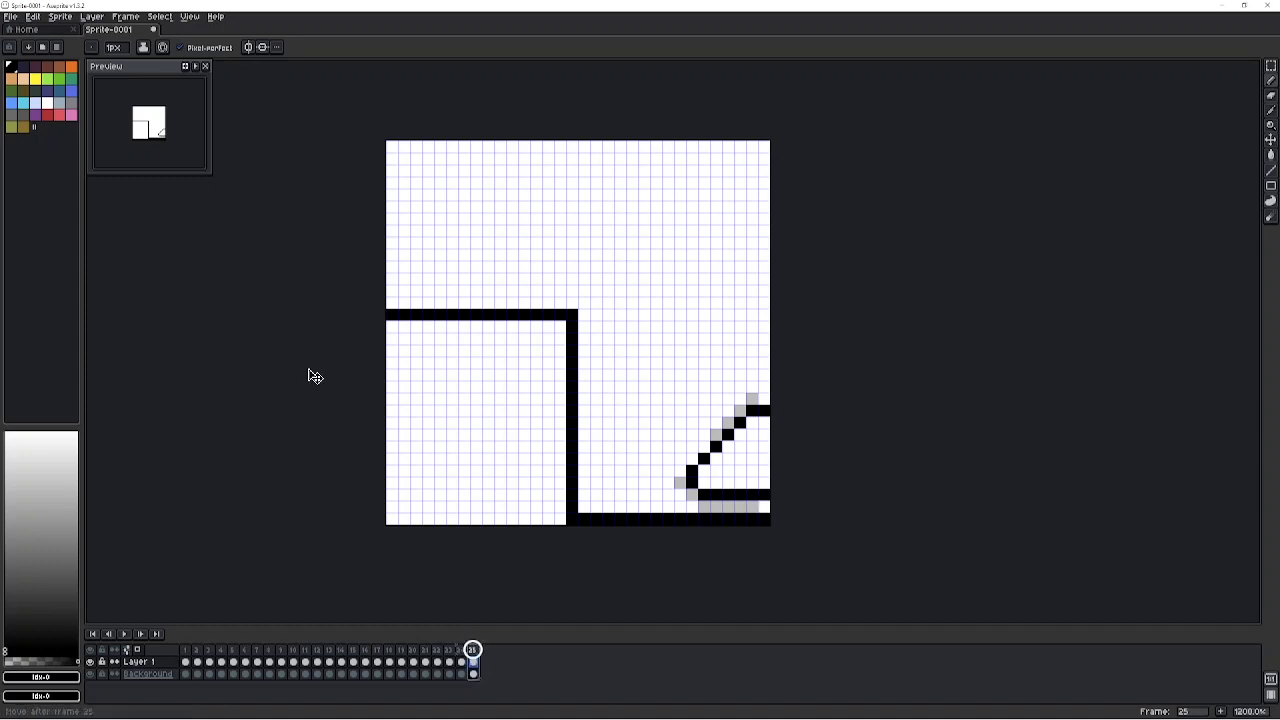
{"action": "left_click", "coordinate": [535, 648]}
{"action": "key", "text": "Delete"}
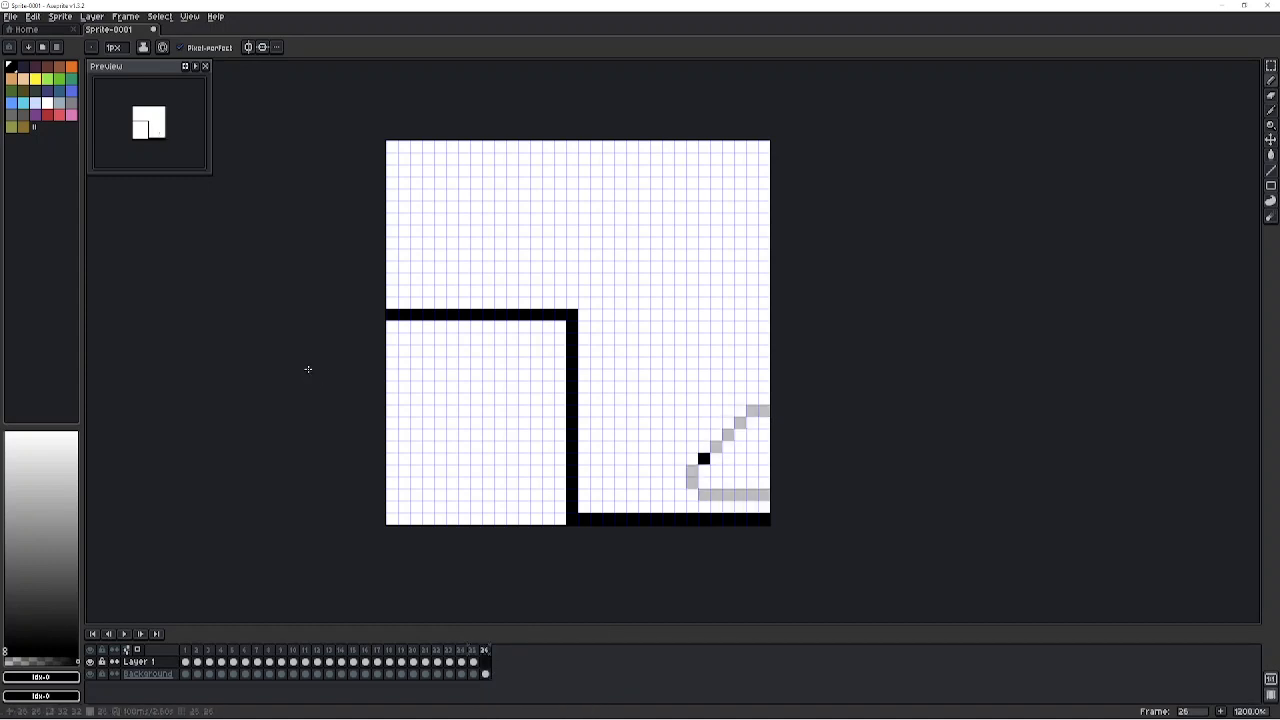
{"action": "mouse_move", "coordinate": [692, 470]}
{"action": "left_mouse_down"}
{"action": "mouse_move", "coordinate": [758, 494]}
{"action": "mouse_move", "coordinate": [752, 458]}
{"action": "mouse_move", "coordinate": [764, 482]}
{"action": "mouse_move", "coordinate": [728, 506]}
{"action": "mouse_move", "coordinate": [704, 458]}
{"action": "mouse_move", "coordinate": [704, 482]}
{"action": "mouse_move", "coordinate": [768, 482]}
{"action": "mouse_move", "coordinate": [710, 454]}
{"action": "mouse_move", "coordinate": [764, 410]}
{"action": "left_mouse_up"}
{"action": "key", "text": "ctrl+z"}
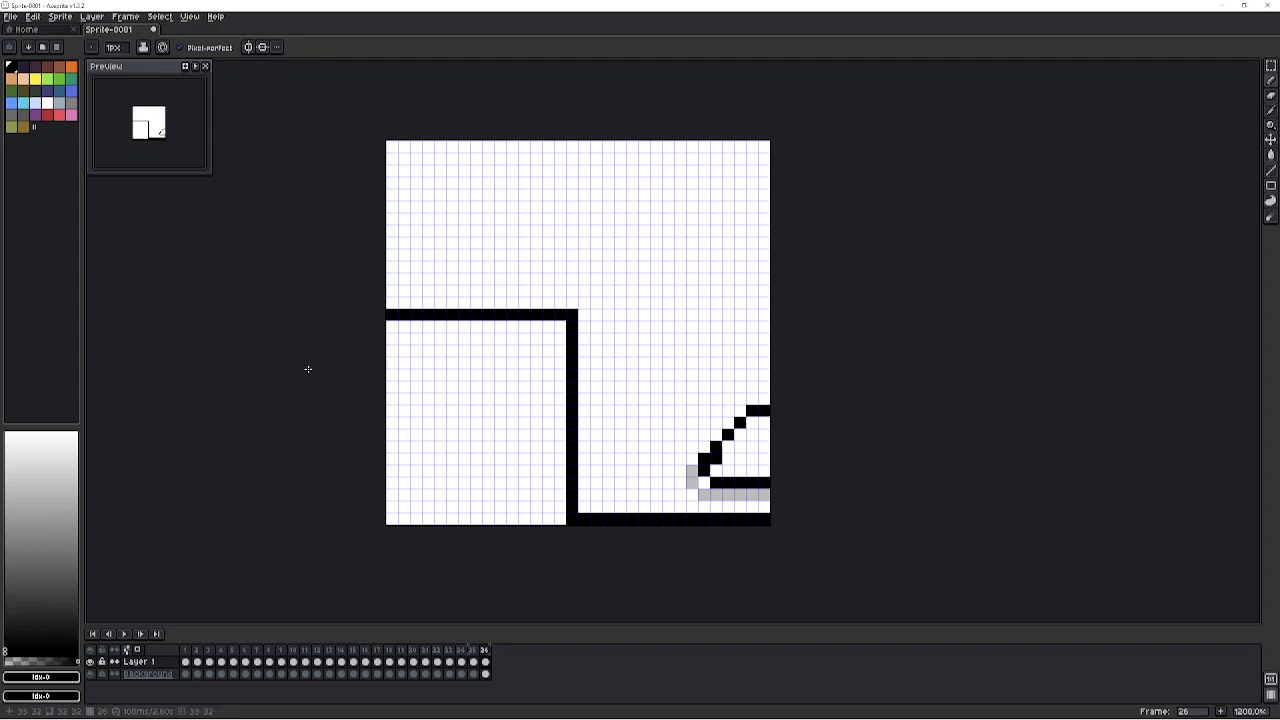
Add frame 27 after frame 26.
{"action": "left_click", "coordinate": [485, 650]}
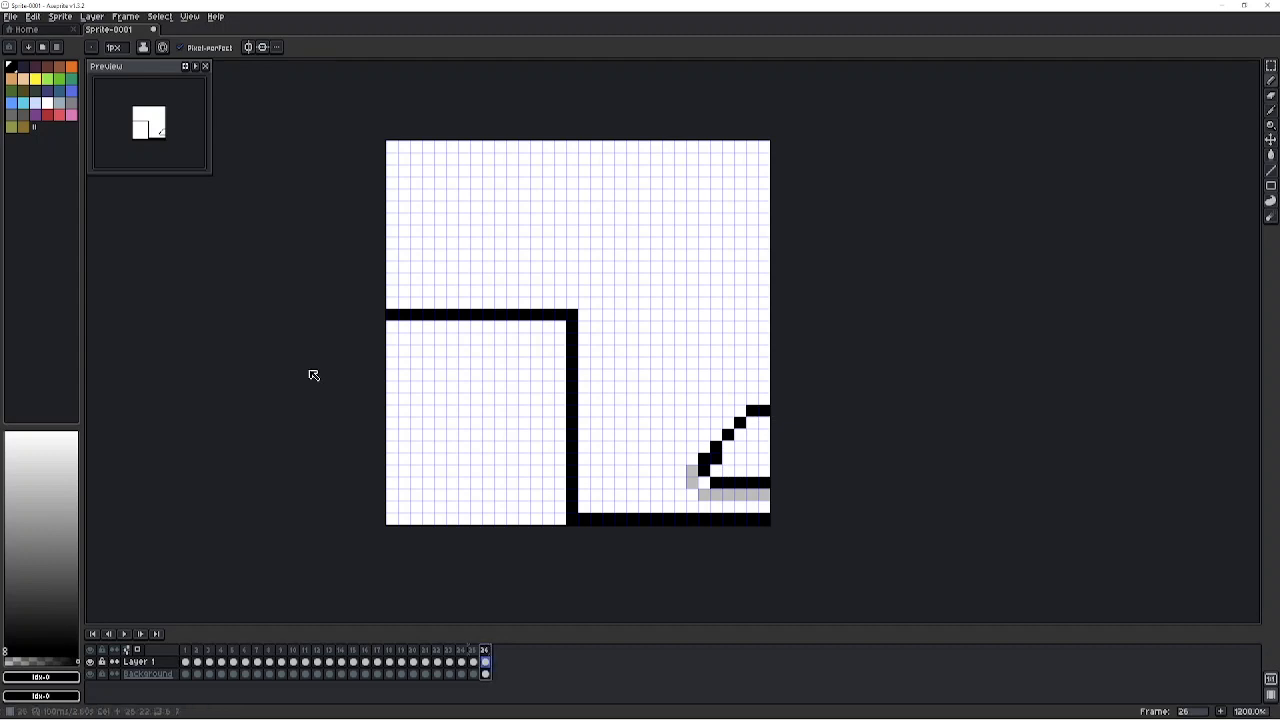
{"action": "right_click", "coordinate": [485, 650]}
{"action": "left_click", "coordinate": [519, 647]}
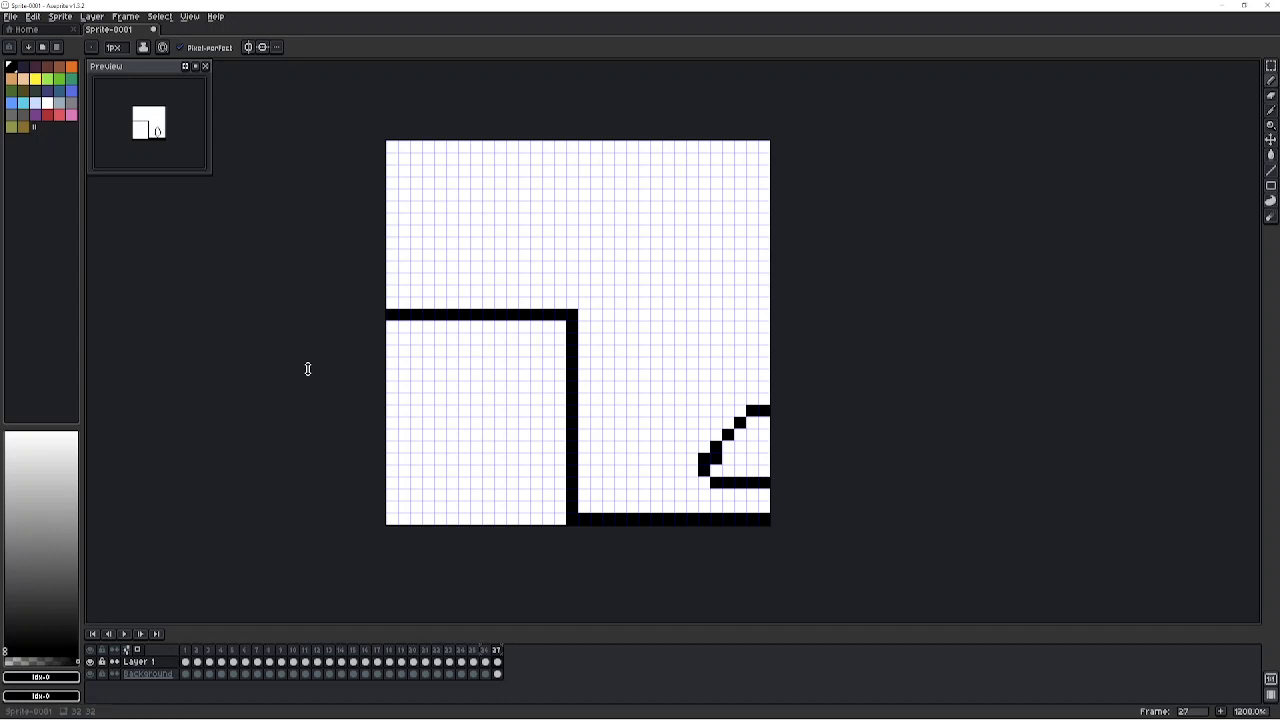
Move the animation preview window beside the canvas and return it to its original place.
{"action": "mouse_move", "coordinate": [149, 61]}
{"action": "left_mouse_down"}
{"action": "mouse_move", "coordinate": [149, 118]}
{"action": "mouse_move", "coordinate": [149, 62]}
{"action": "mouse_move", "coordinate": [228, 171]}
{"action": "mouse_move", "coordinate": [269, 266]}
{"action": "left_mouse_up"}
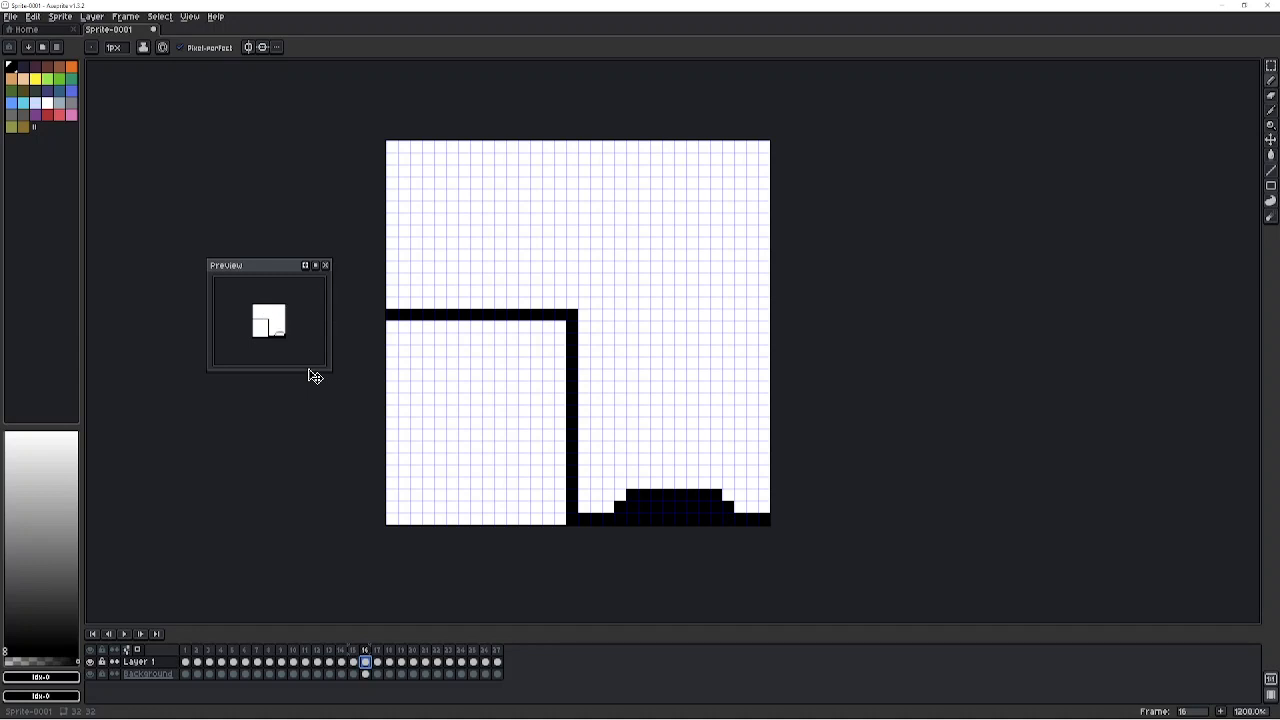
{"action": "left_click_drag", "start_coordinate": [260, 265], "coordinate": [140, 67]}
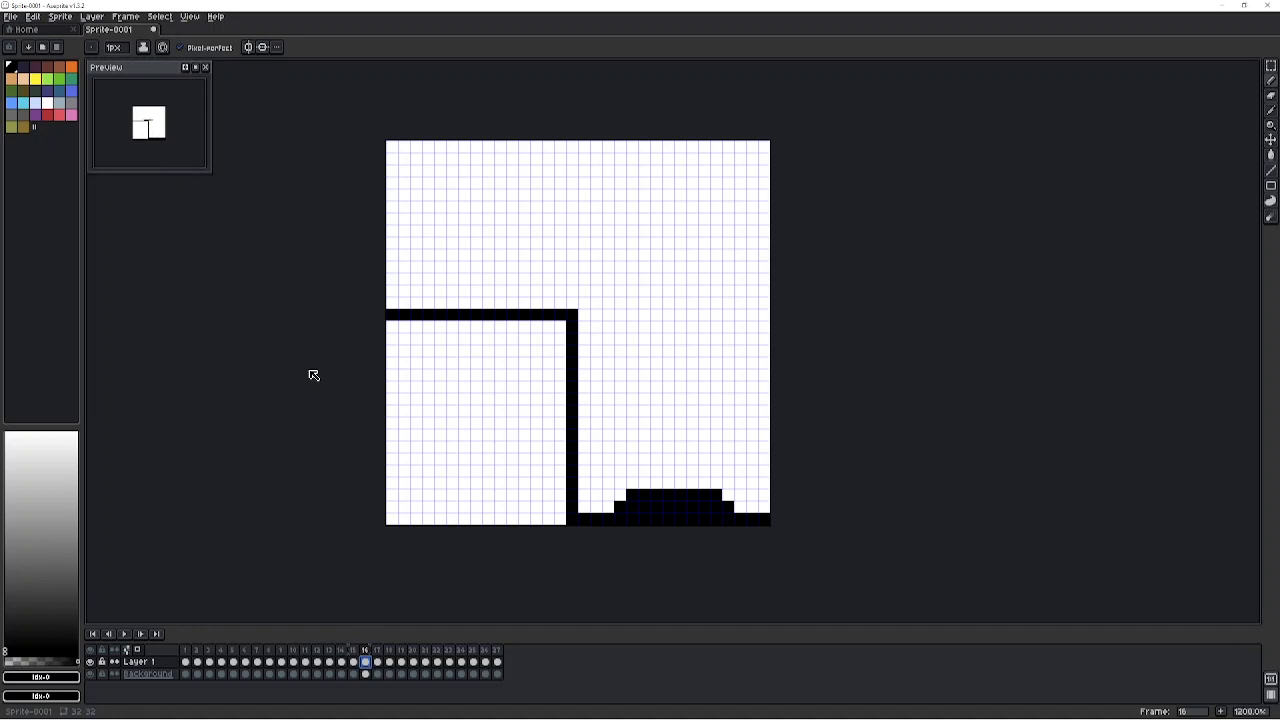